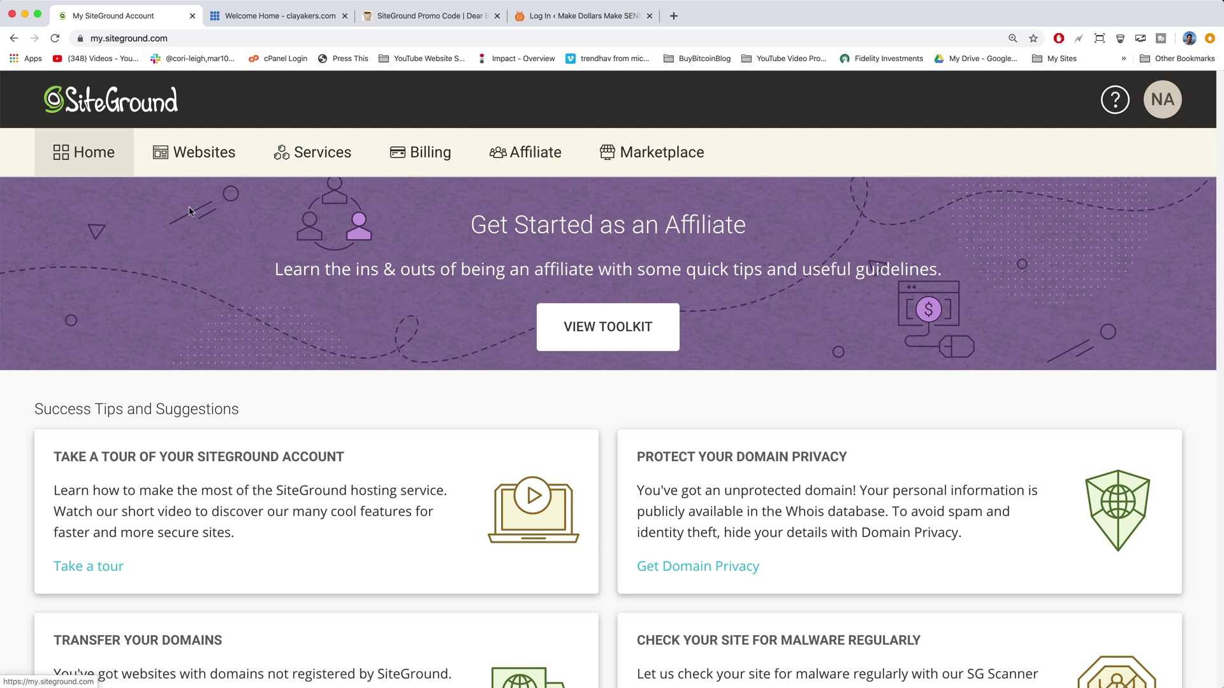
# Step: Show the My Websites list in SiteGround with its four hosted sites
pyautogui.click(198, 149)
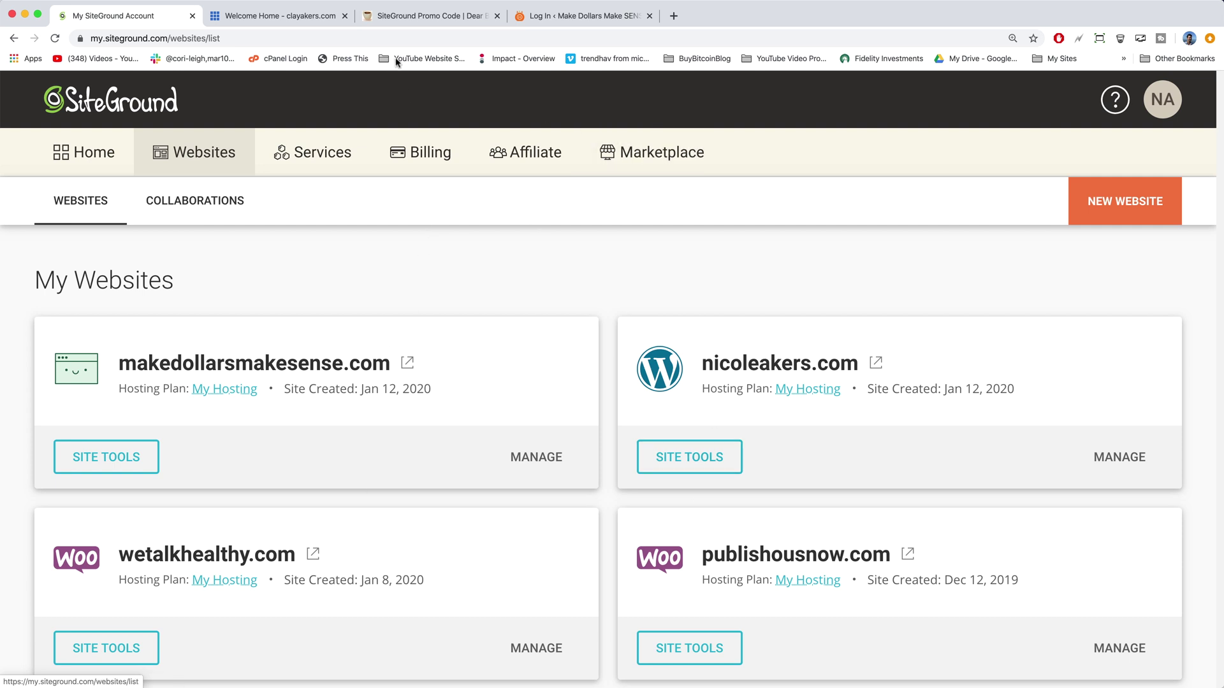
# Step: Review SiteGround's hosting plans from the DearBlogger promo page, then close the offer tab
pyautogui.click(417, 17)
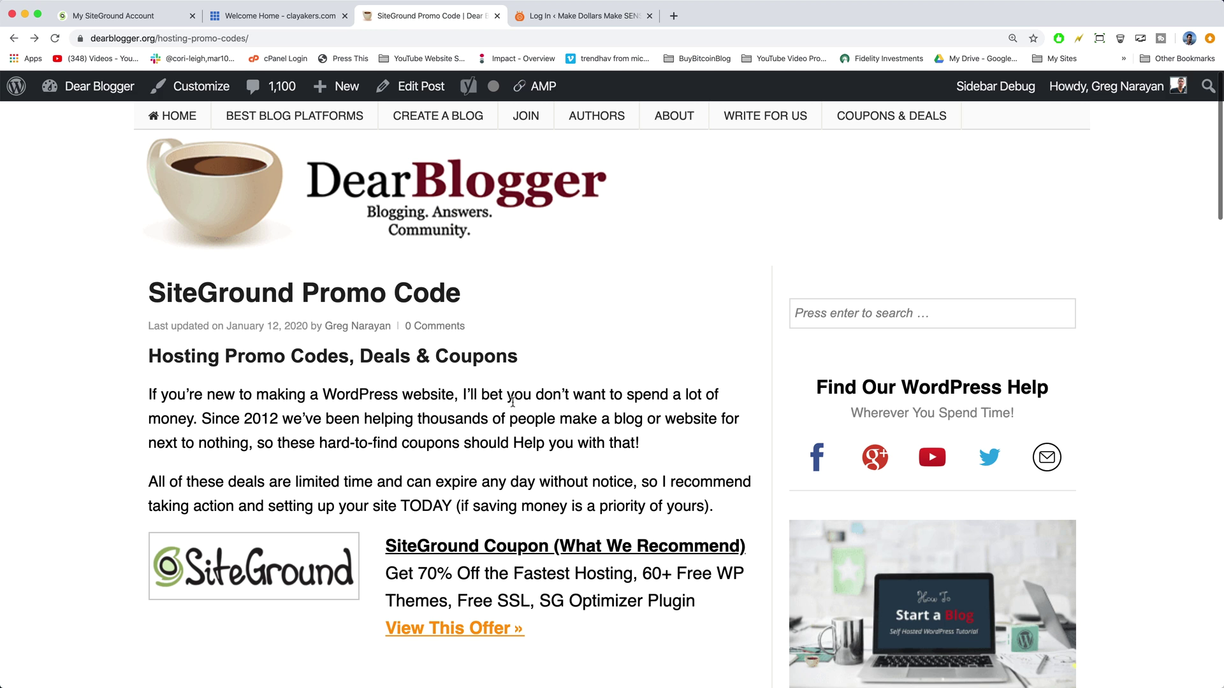
pyautogui.scroll(-3, 583, 432)
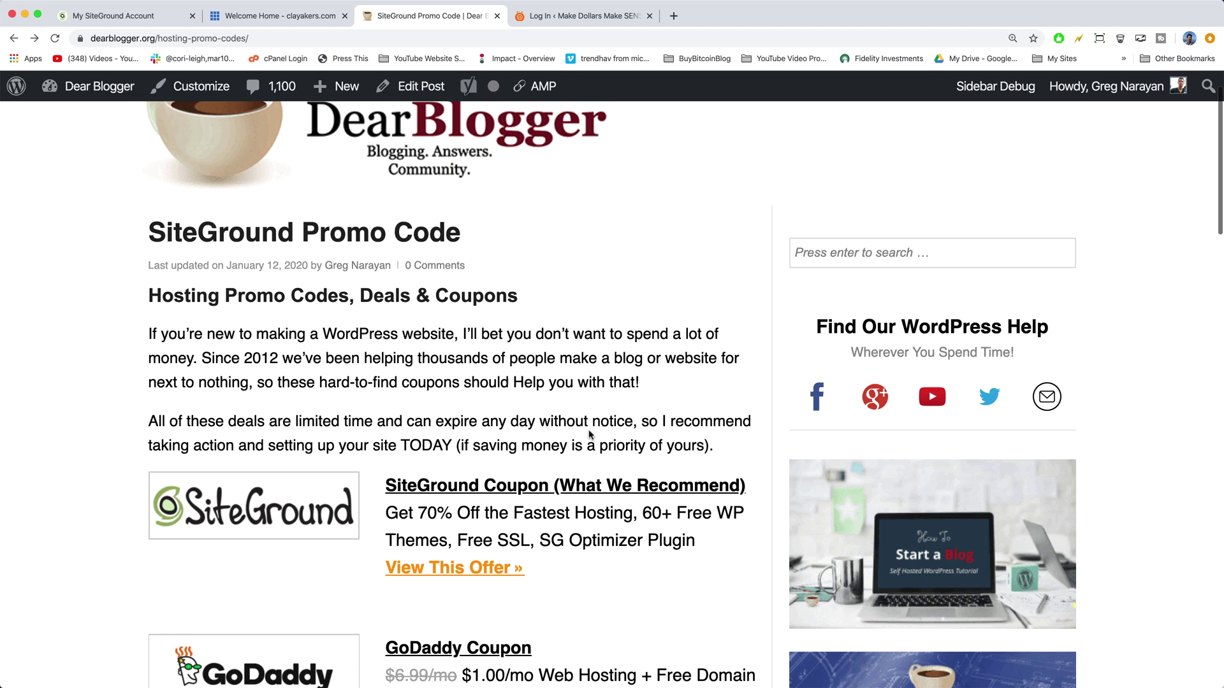
pyautogui.scroll(-1, 587, 476)
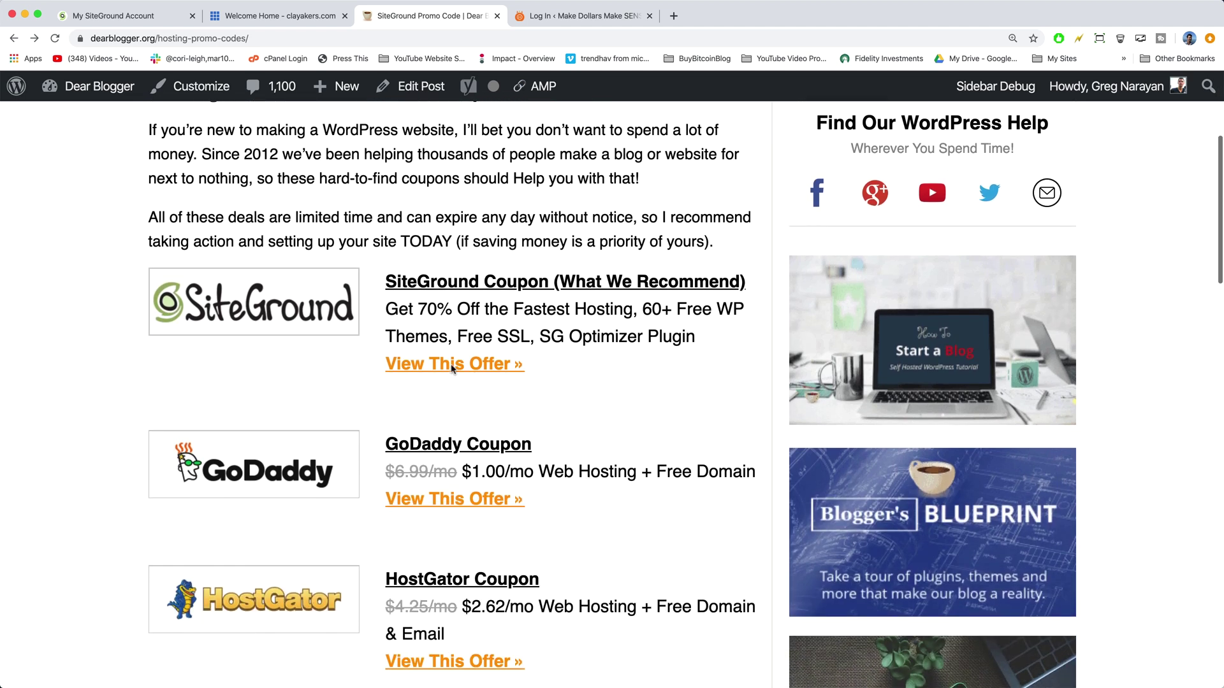
pyautogui.click(483, 370)
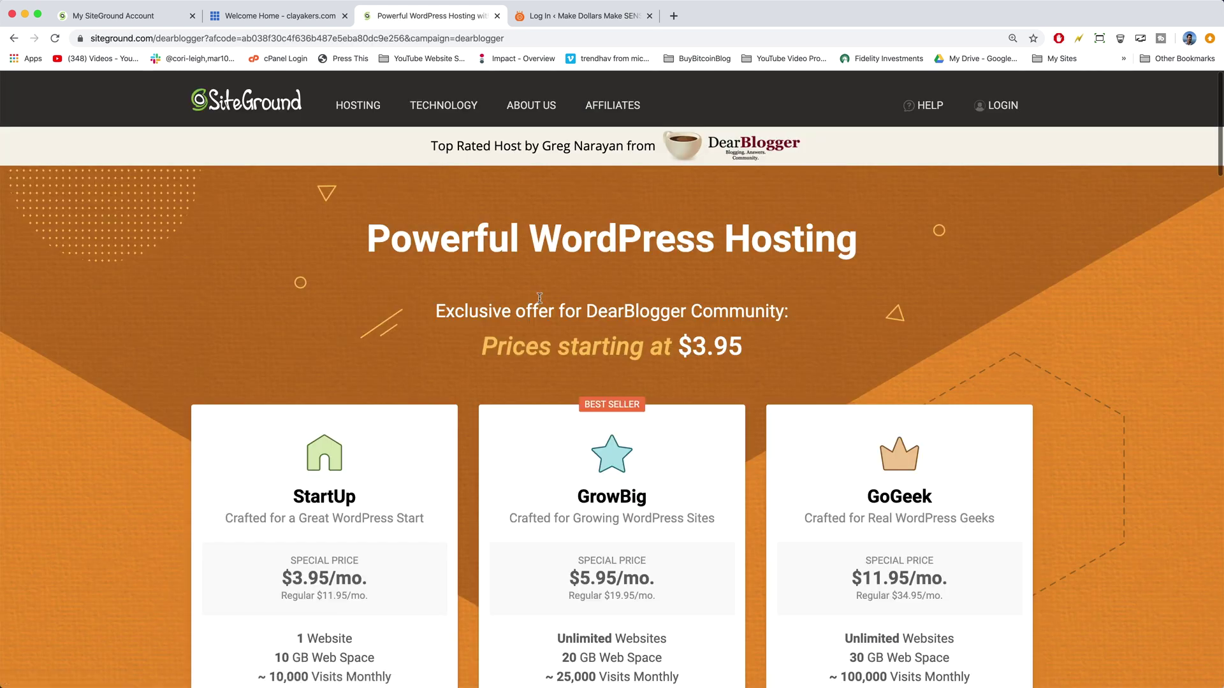
pyautogui.scroll(-7, 508, 323)
pyautogui.scroll(6, 523, 586)
pyautogui.moveTo(533, 94)
pyautogui.click(496, 16)
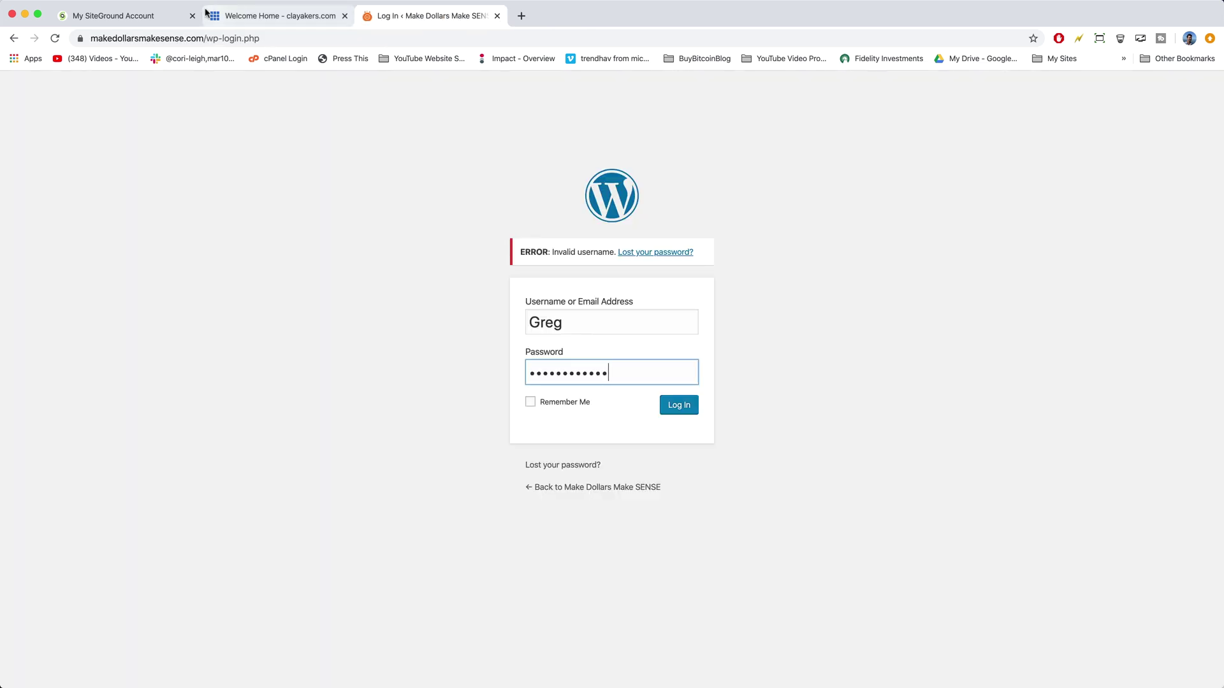
# Step: Start a new SiteGround website and choose to use an existing domain
pyautogui.click(157, 14)
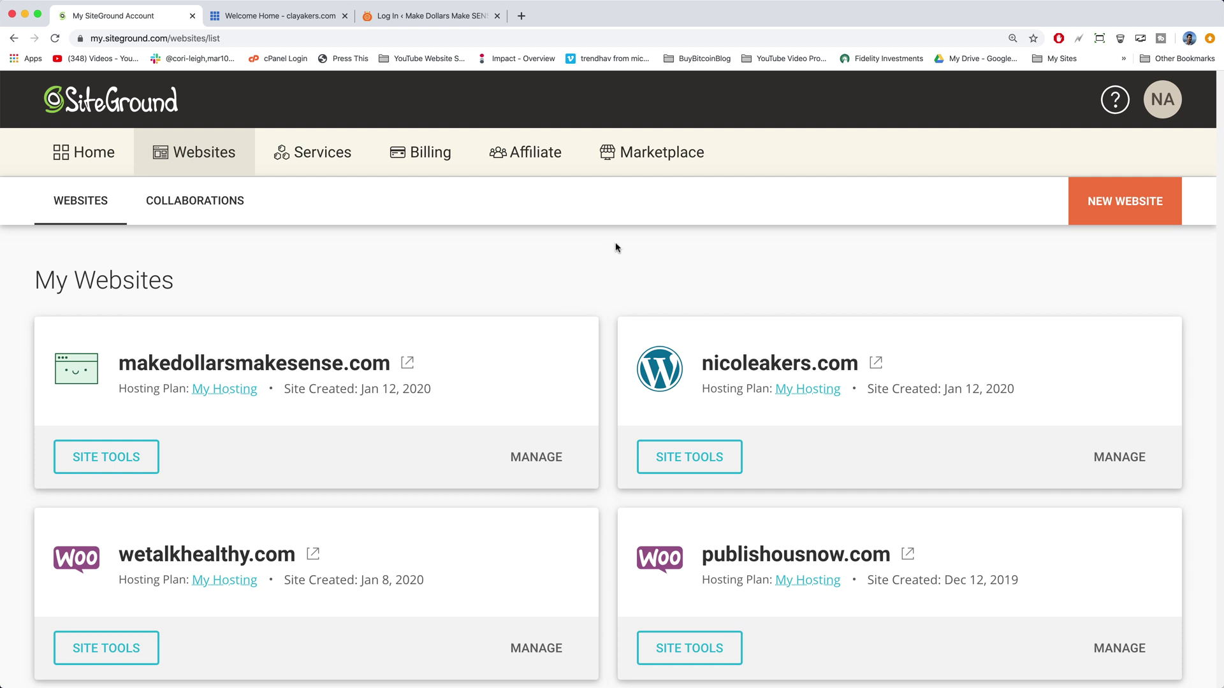
pyautogui.click(1109, 216)
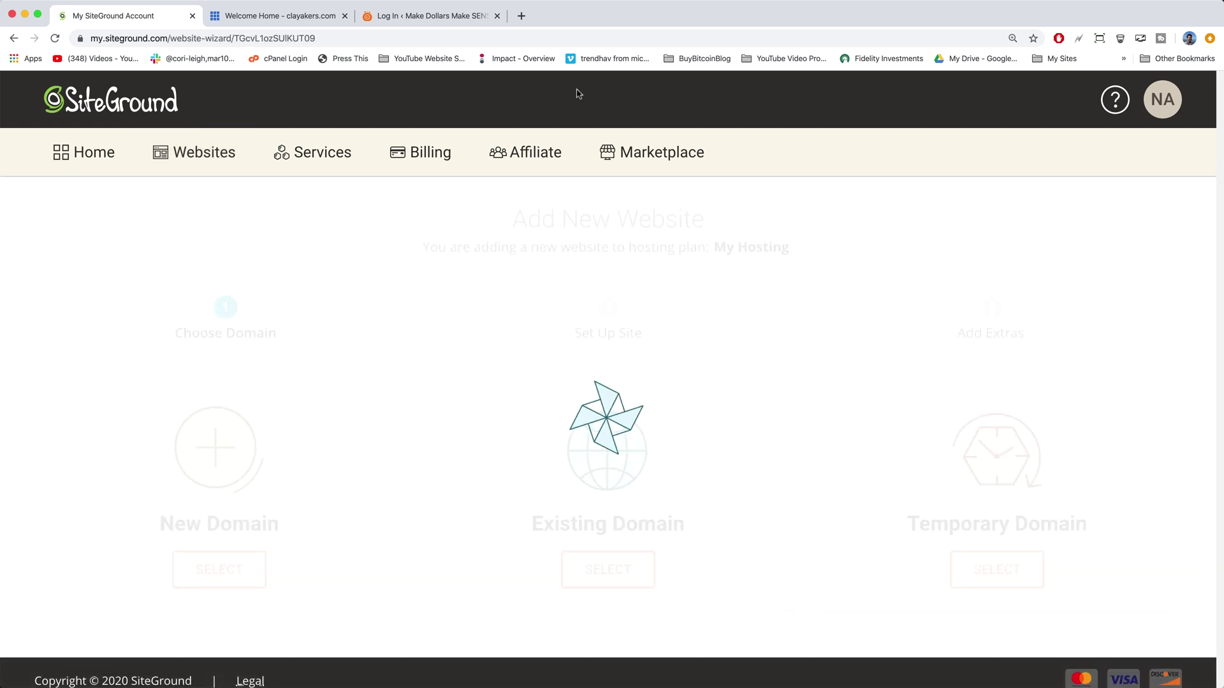
pyautogui.middleClick(520, 15)
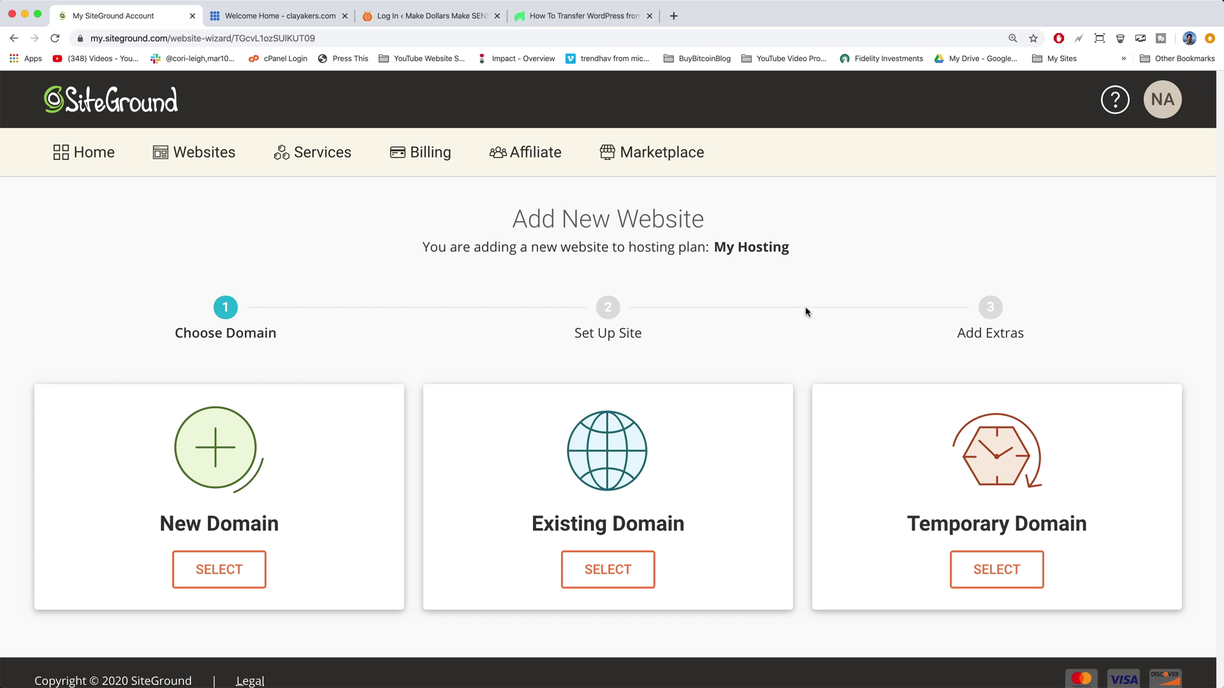
pyautogui.click(624, 571)
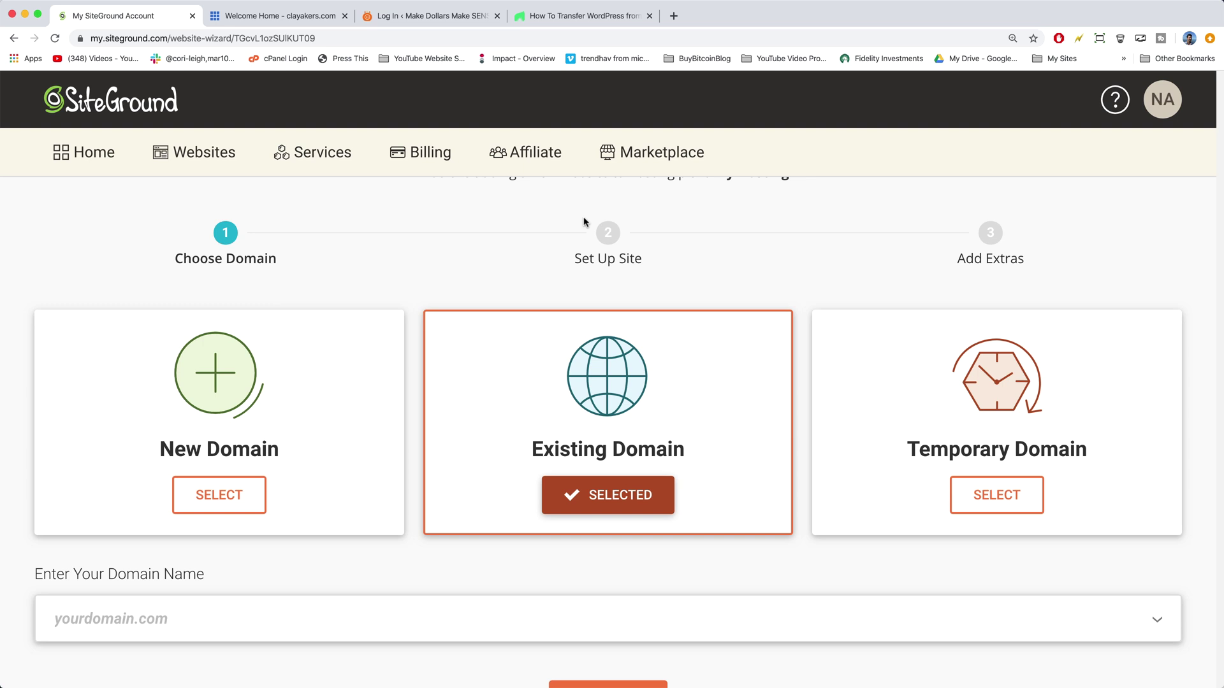
# Step: Enter makedollarsmakesense.com as the domain and continue past the unregistered-domain warning
pyautogui.scroll(-3, 647, 473)
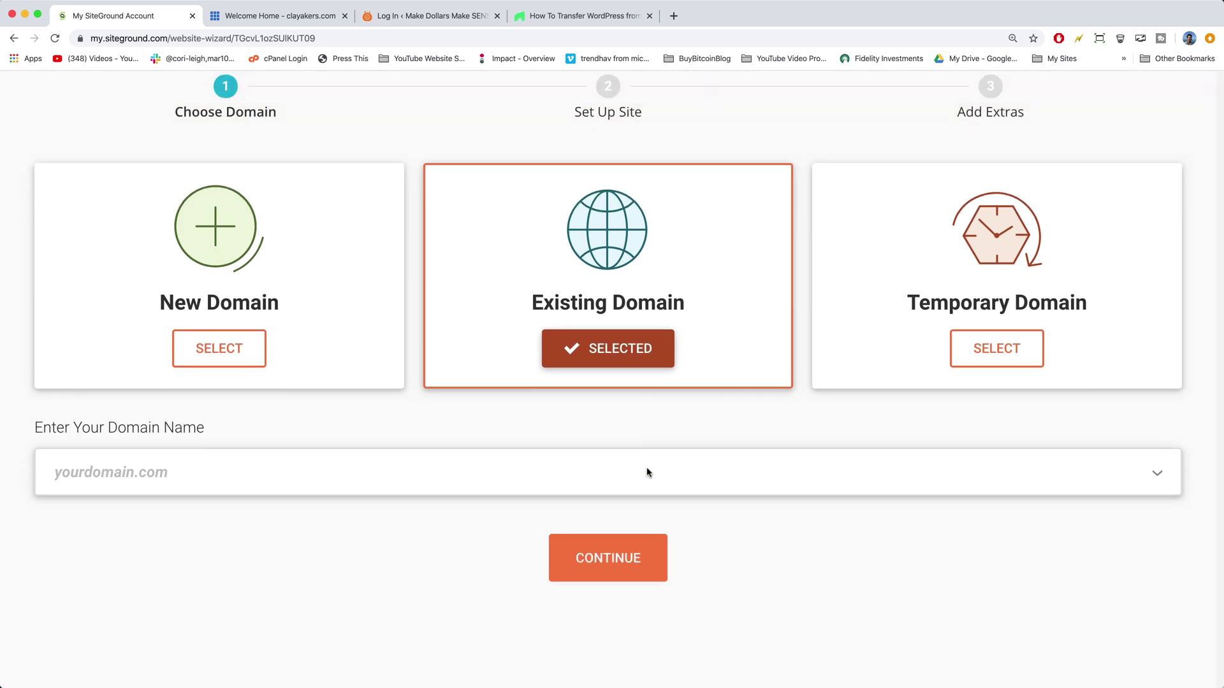
pyautogui.scroll(-2, 647, 473)
pyautogui.click(591, 412)
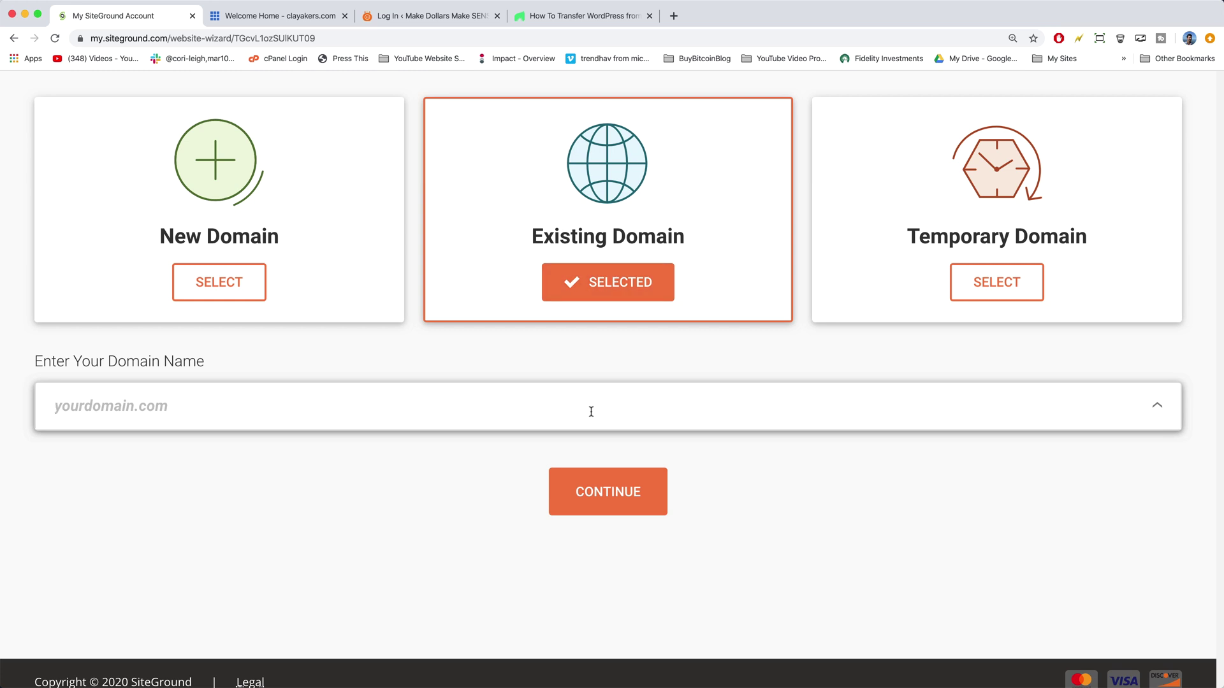
pyautogui.write('makedollarsmakes')
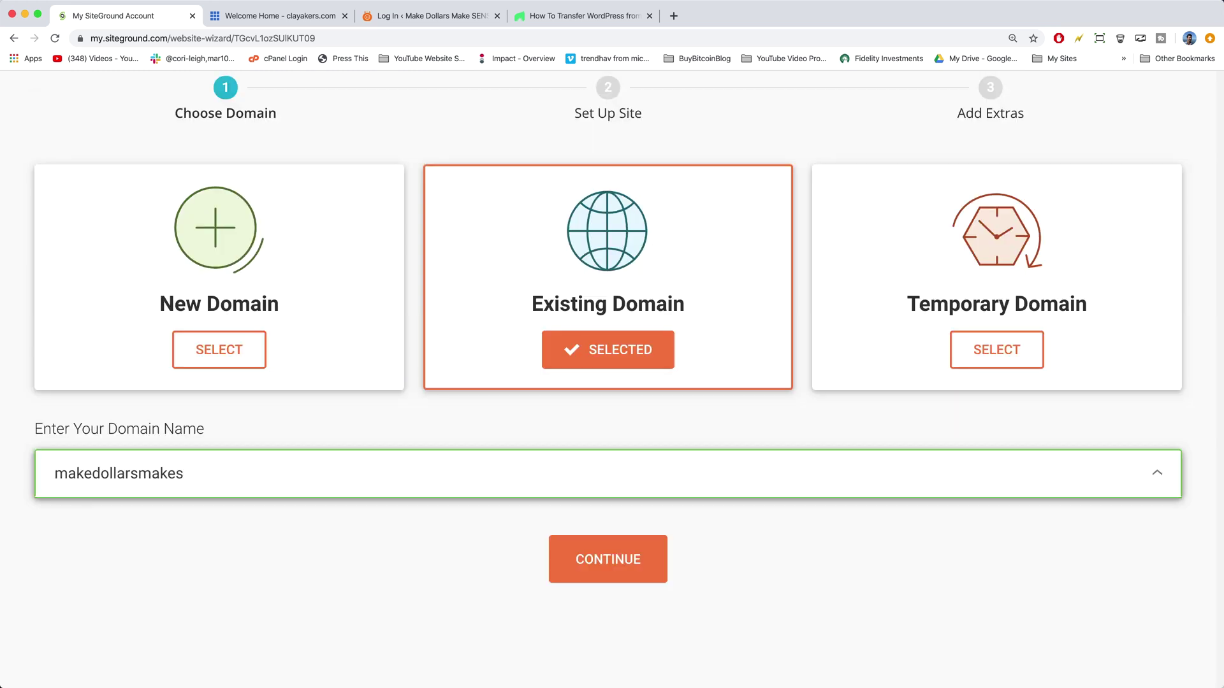
pyautogui.write('ense.com')
pyautogui.click(640, 566)
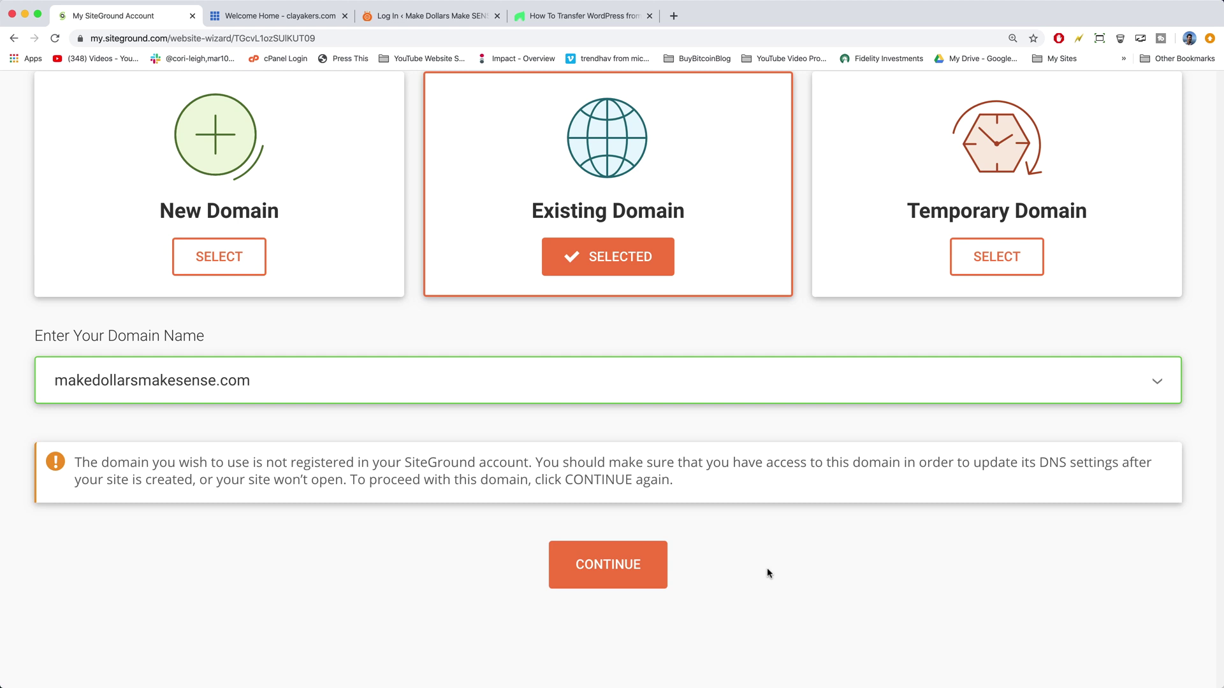
pyautogui.click(650, 567)
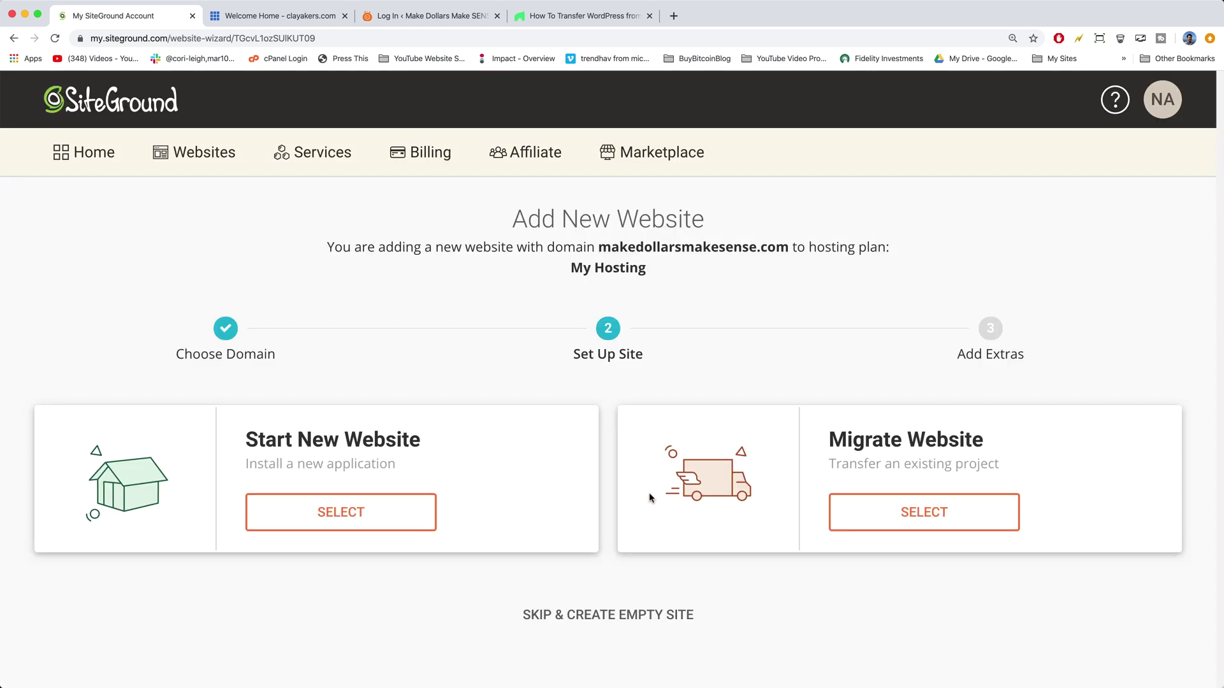
# Step: Skip installation to create an empty site, then finish without adding extras
pyautogui.scroll(-2, 615, 439)
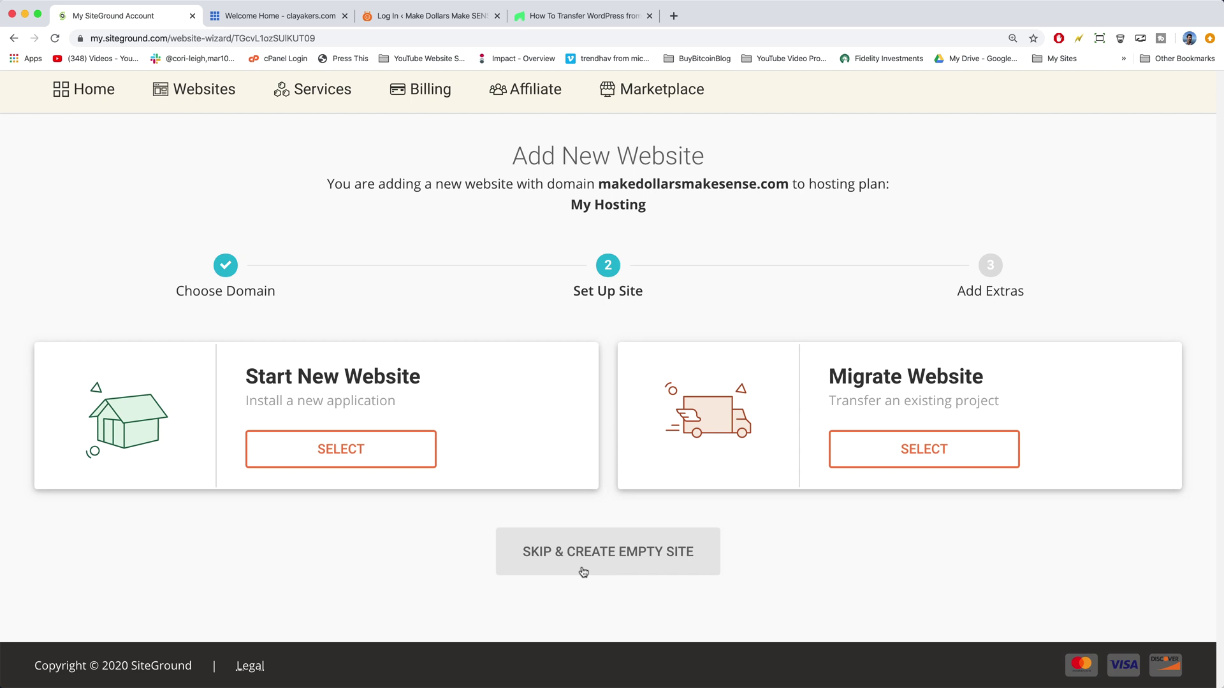
pyautogui.click(621, 558)
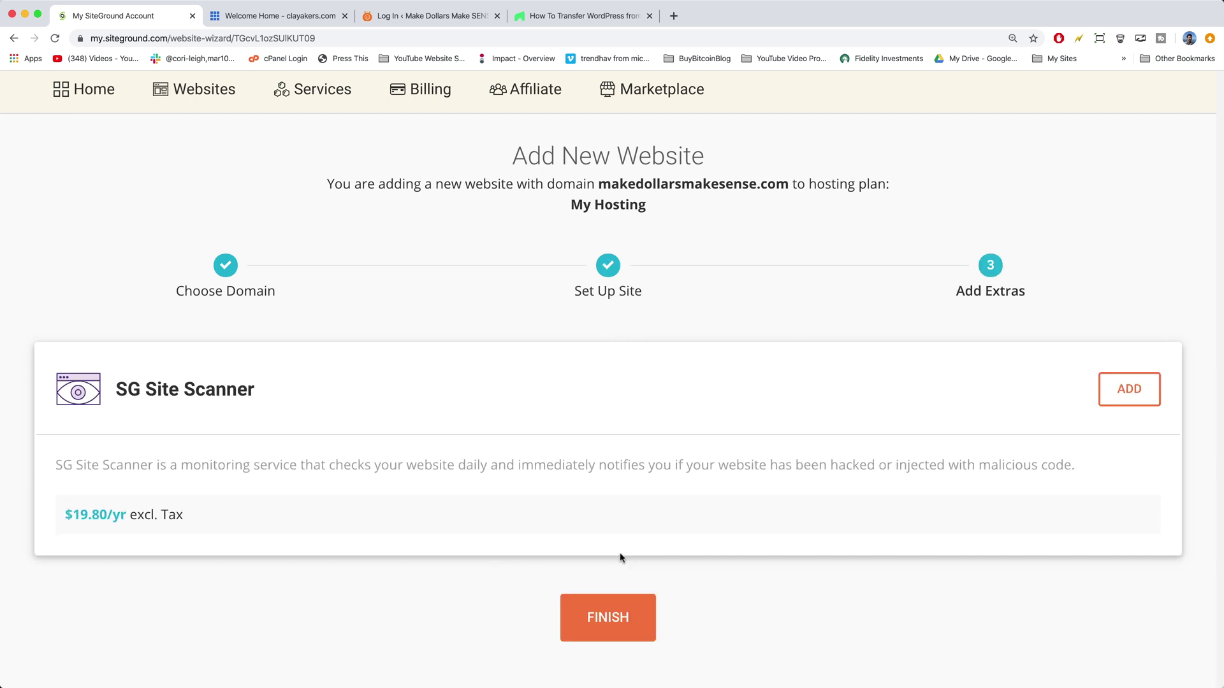
pyautogui.scroll(-2, 550, 497)
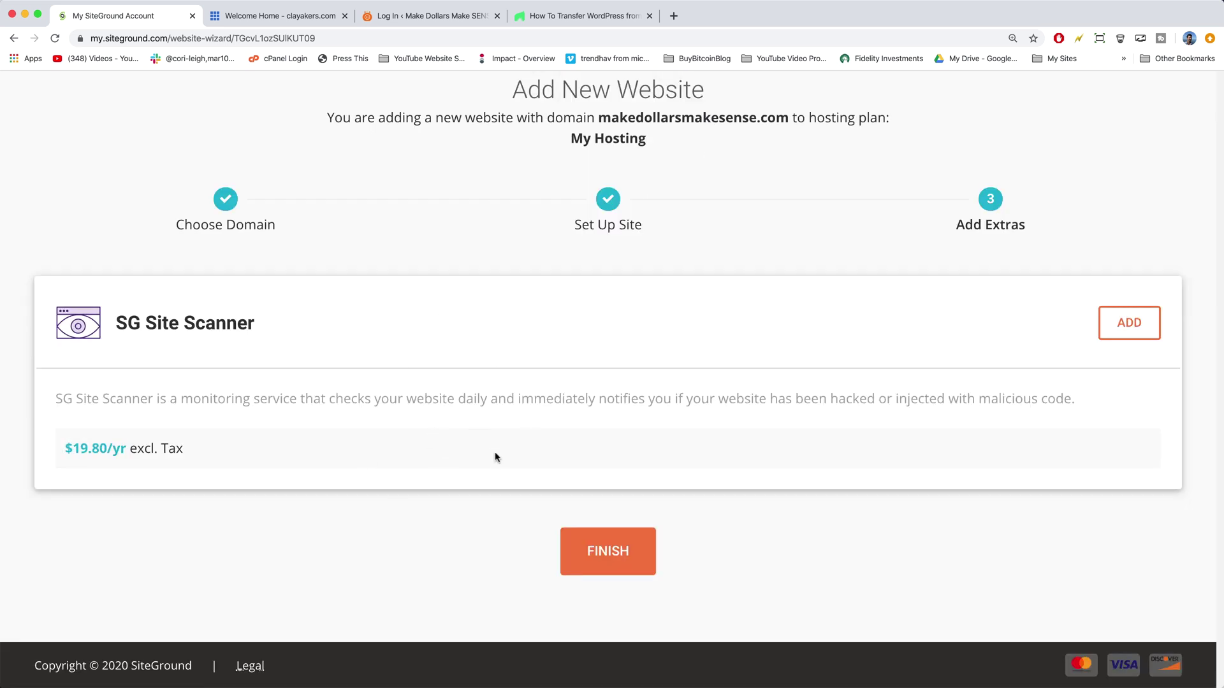
pyautogui.click(627, 562)
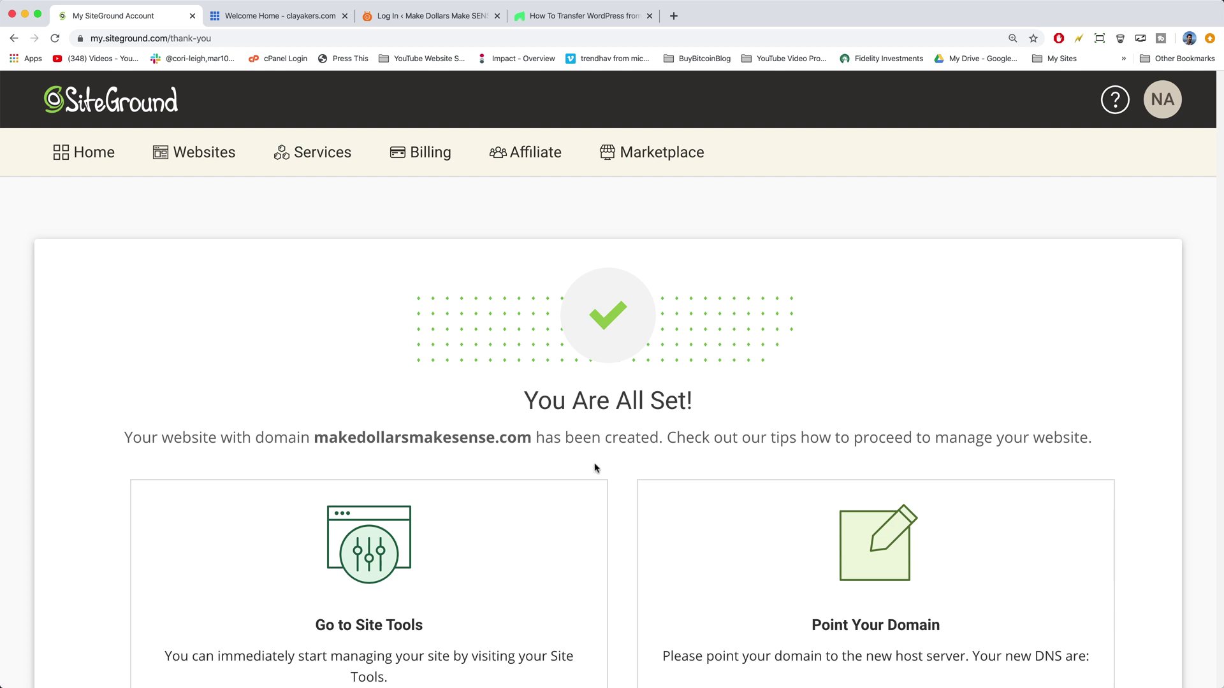
# Step: Open makedollarsmakesense.com's Site Tools and go to WordPress > Migrator
pyautogui.scroll(-5, 597, 470)
pyautogui.click(204, 152)
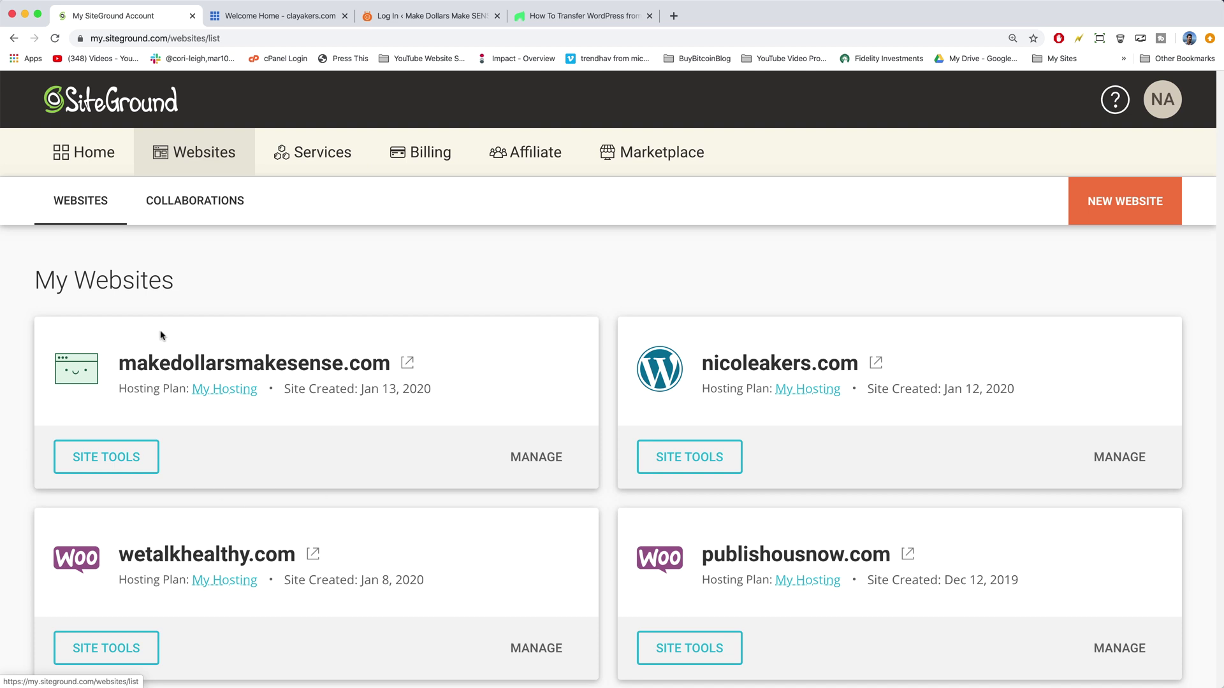
pyautogui.click(116, 464)
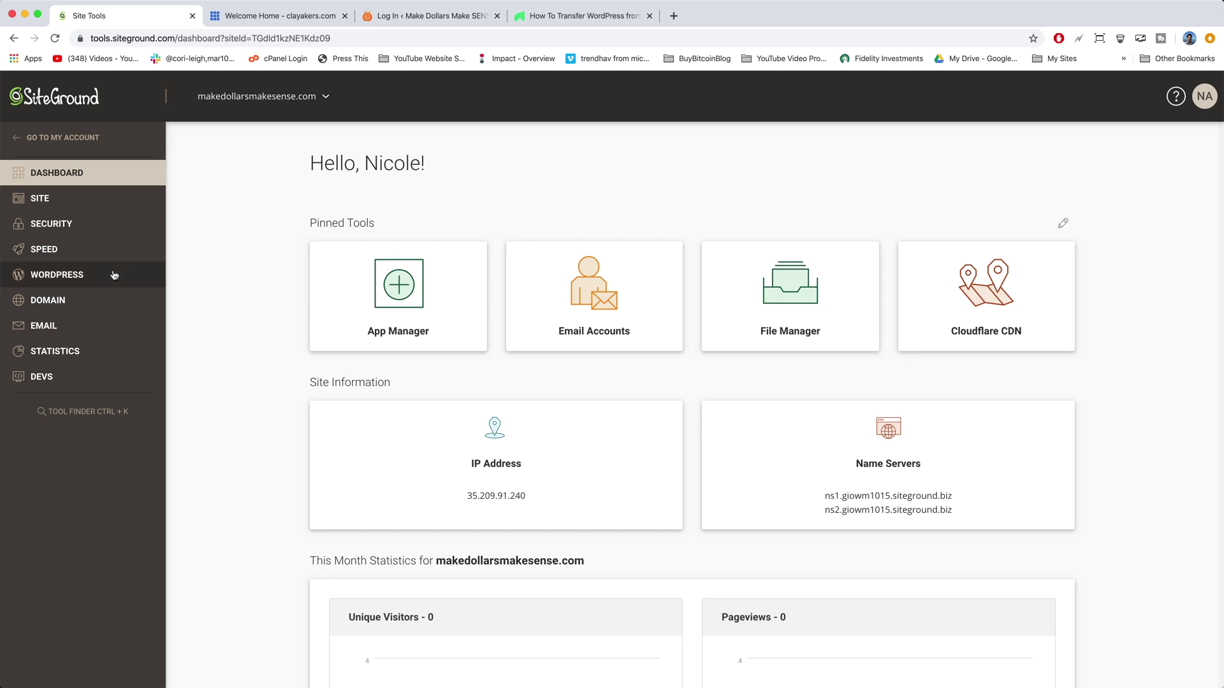
pyautogui.click(80, 278)
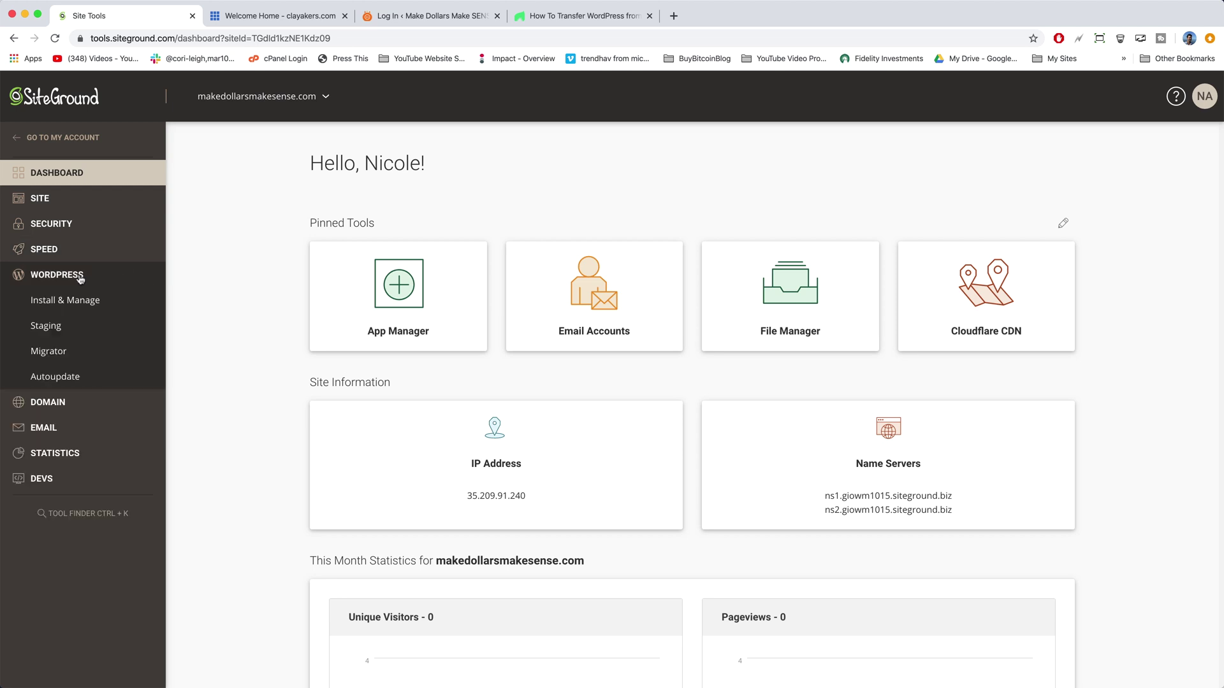
pyautogui.click(60, 353)
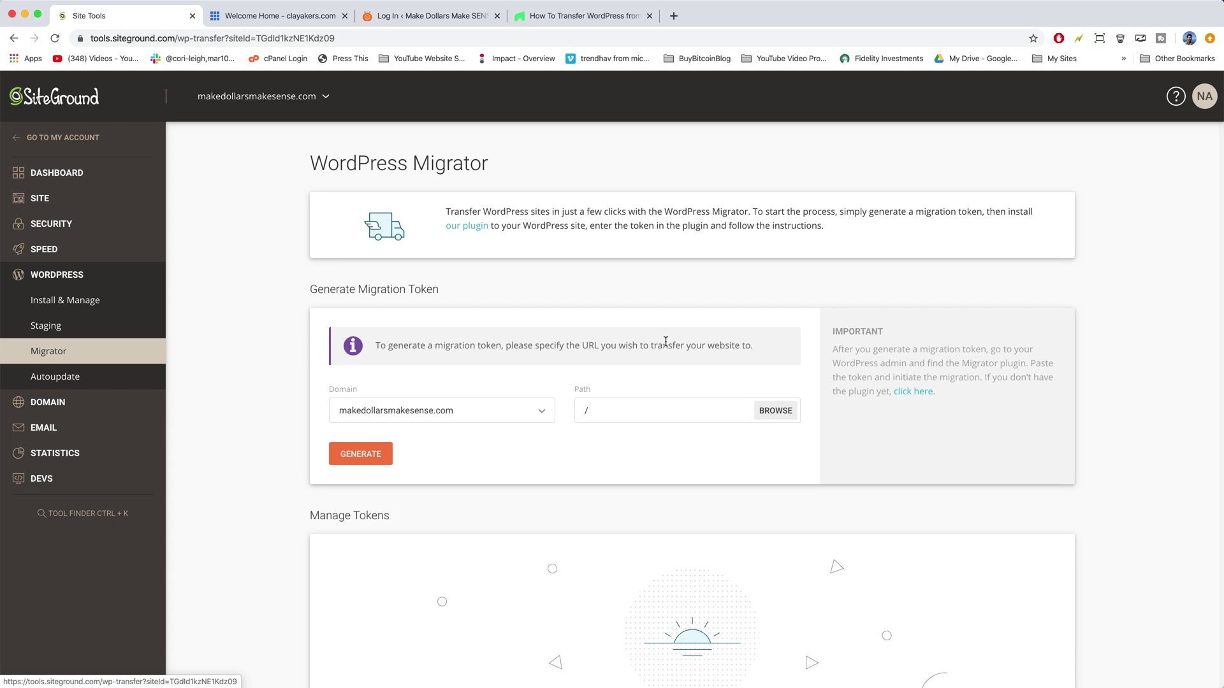
# Step: Generate a migration token for domain makedollarsmakesense.com with path /
pyautogui.click(541, 418)
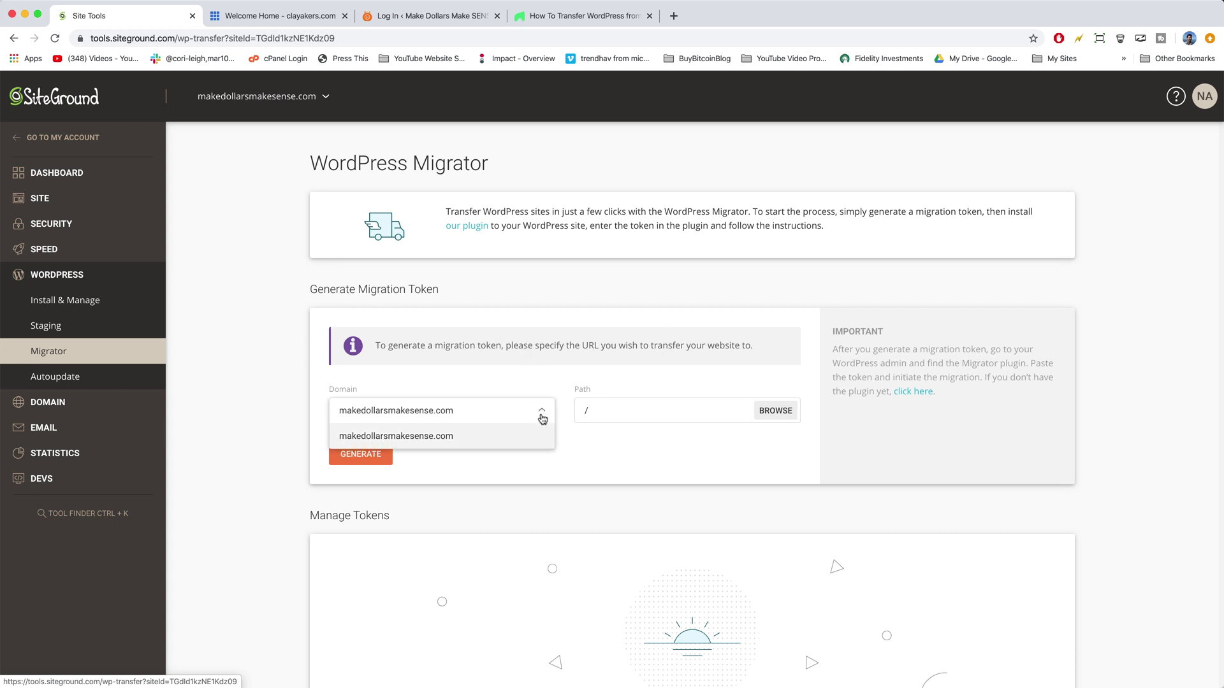
pyautogui.click(462, 440)
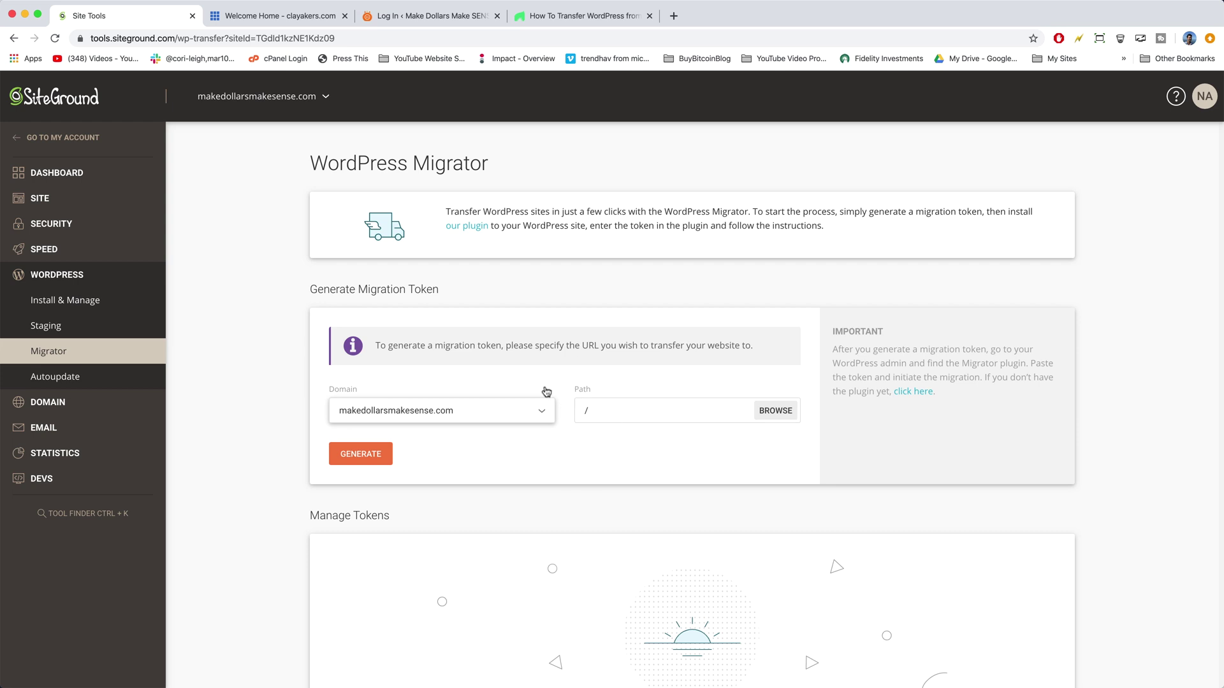
pyautogui.click(596, 414)
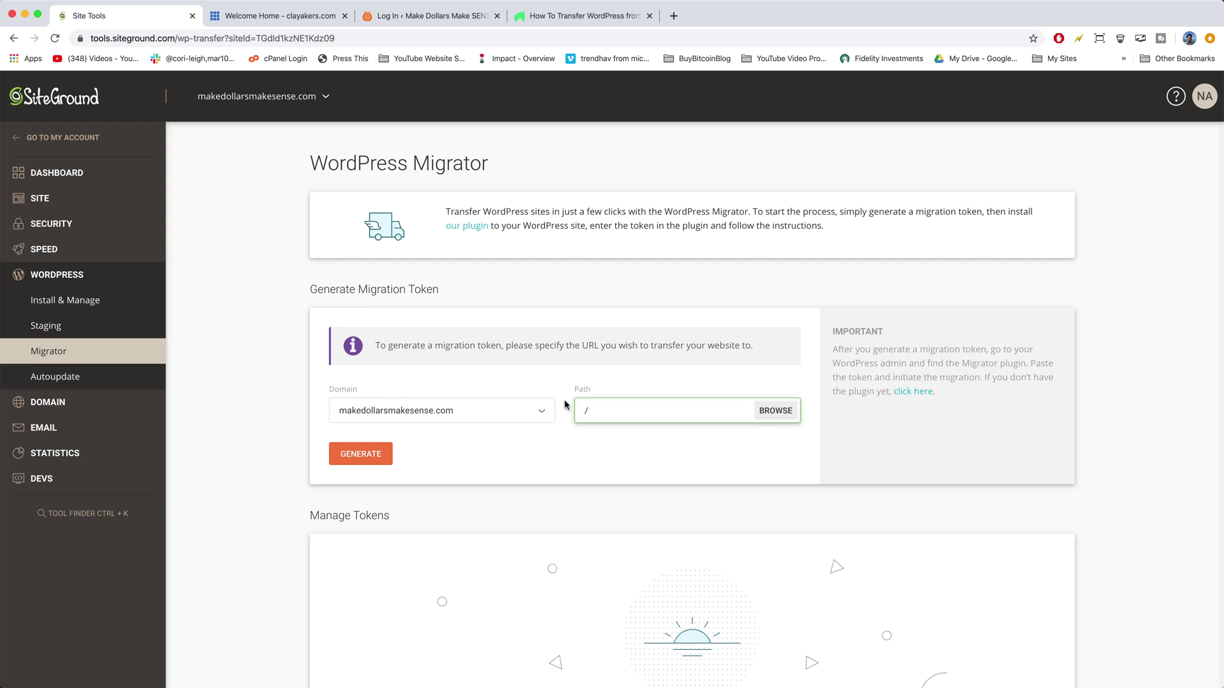
pyautogui.click(592, 461)
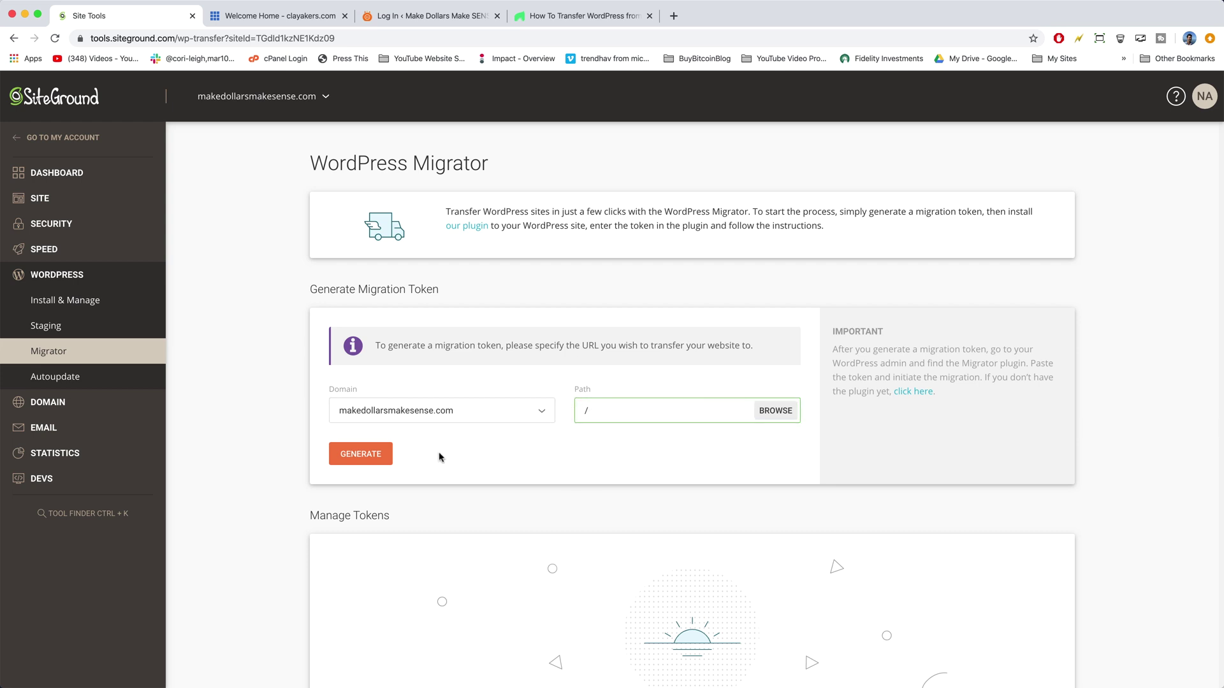
pyautogui.click(370, 456)
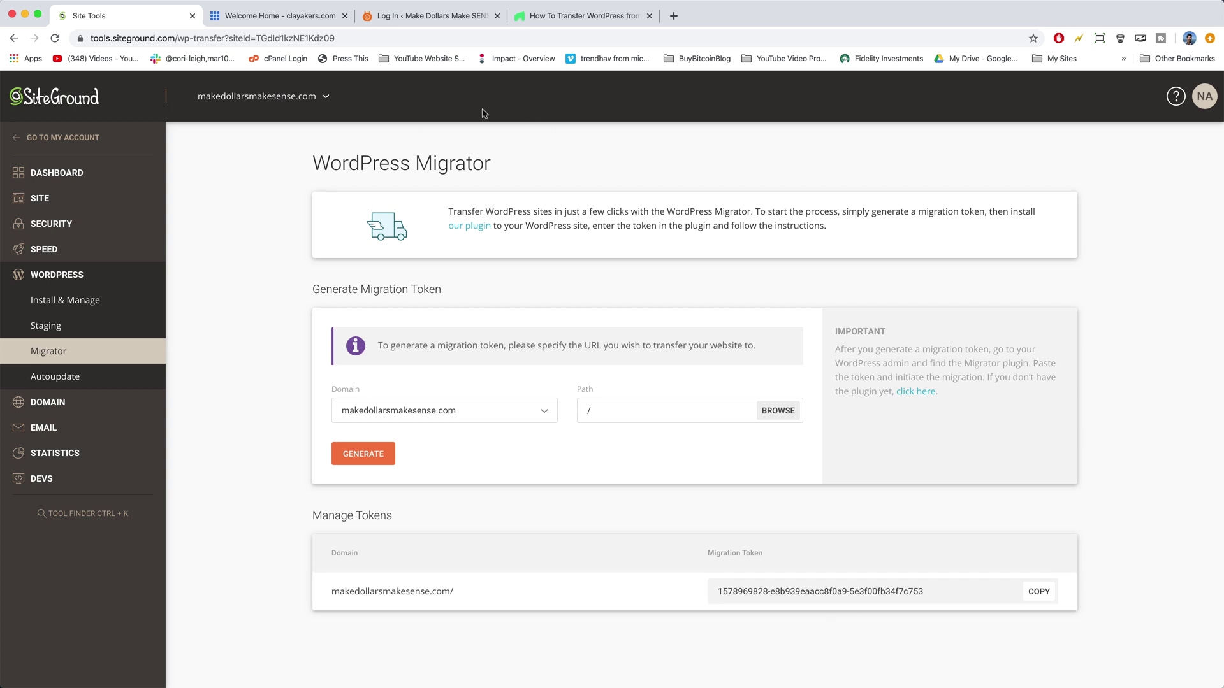
# Step: Log in to the WordPress admin and search new plugins for 'siteground migrator'
pyautogui.click(443, 17)
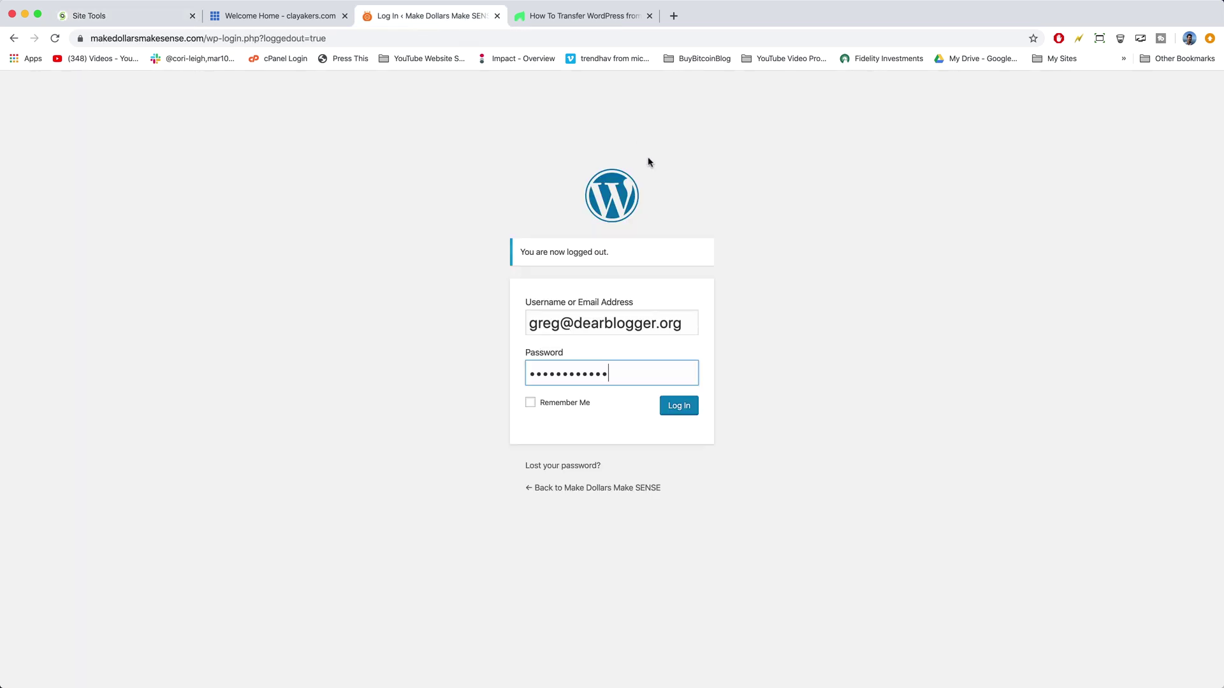
pyautogui.click(678, 409)
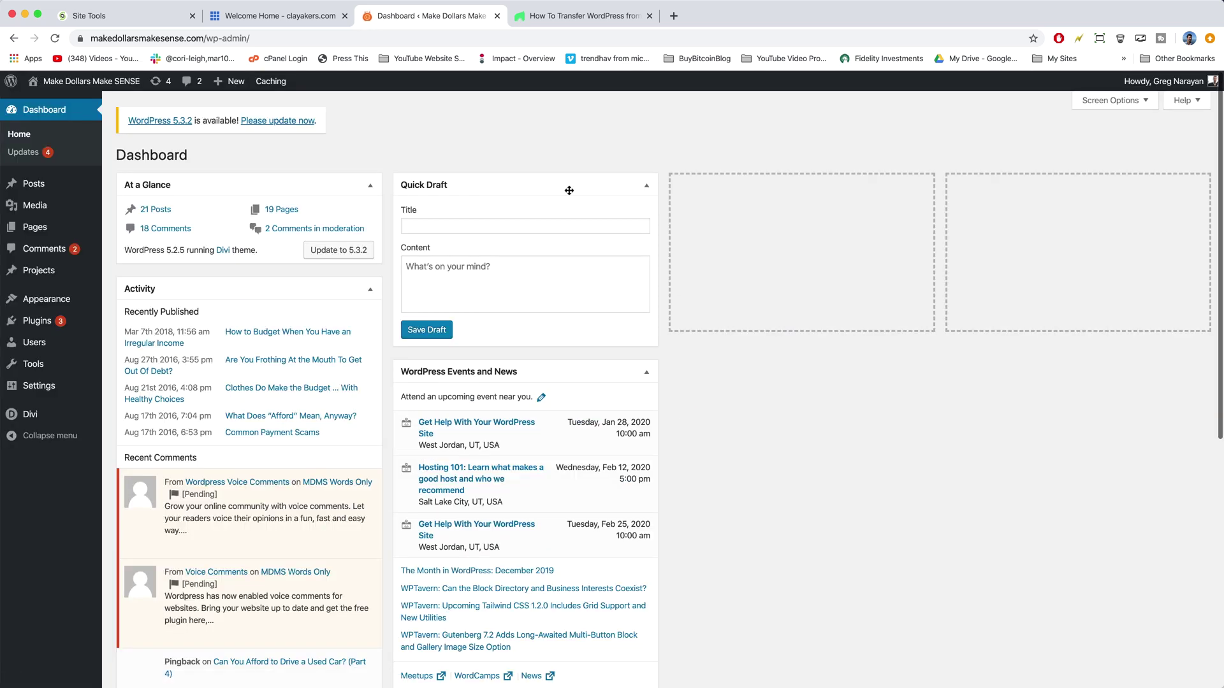
pyautogui.click(45, 322)
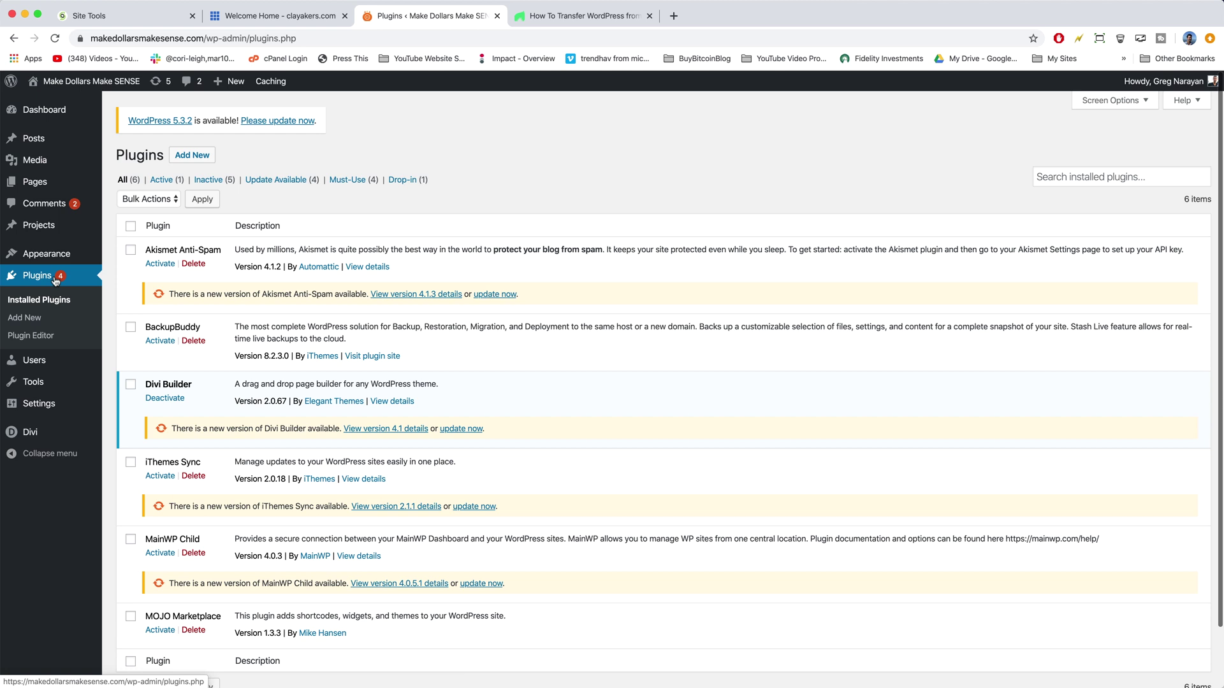
pyautogui.click(191, 156)
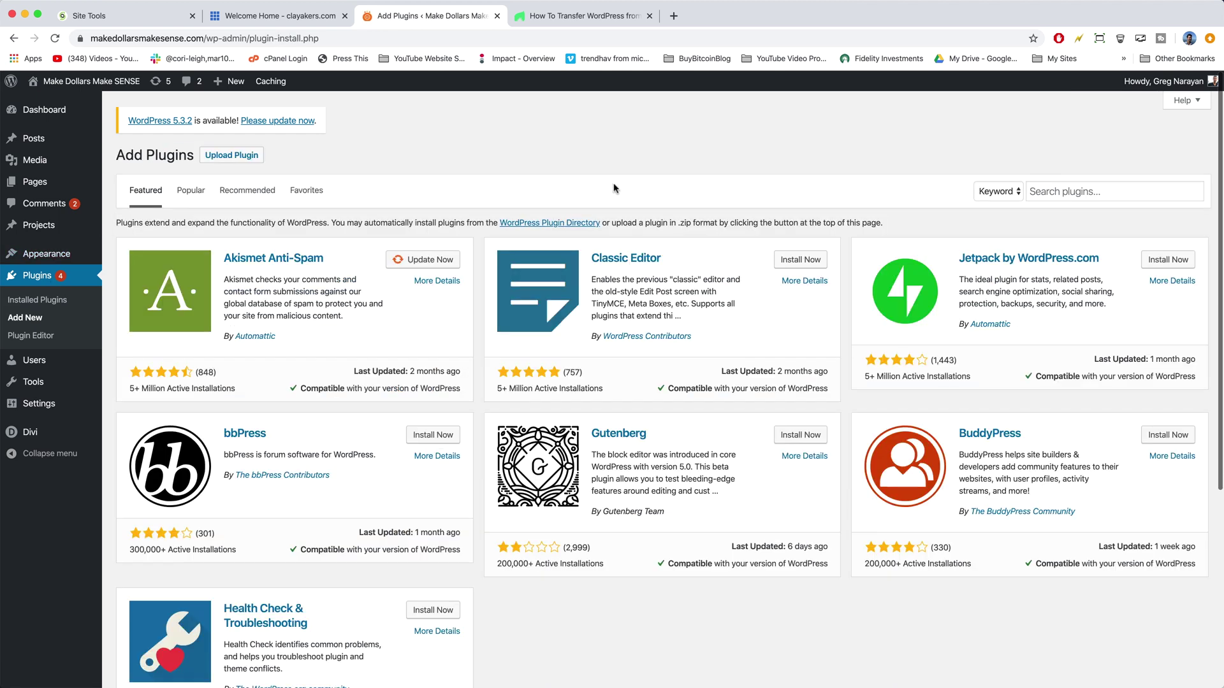
pyautogui.click(1046, 191)
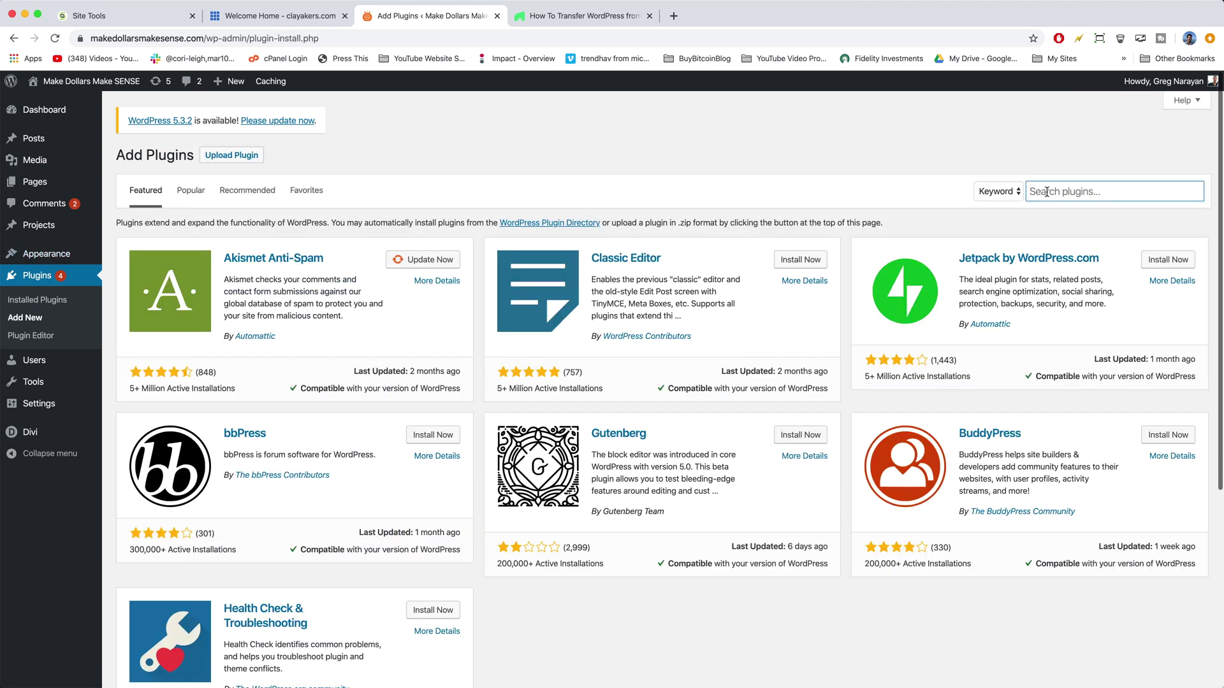
pyautogui.write('siteground migrator')
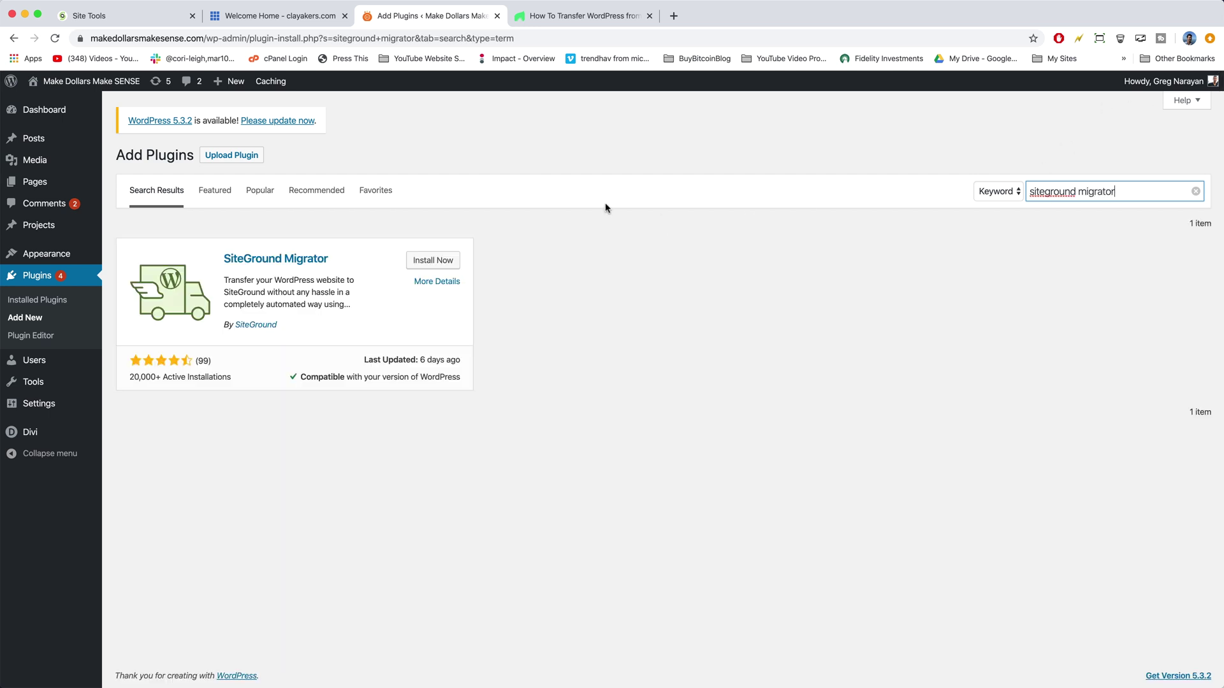
# Step: Install and activate the SiteGround Migrator plugin, then open its SG Migrator page
pyautogui.click(446, 261)
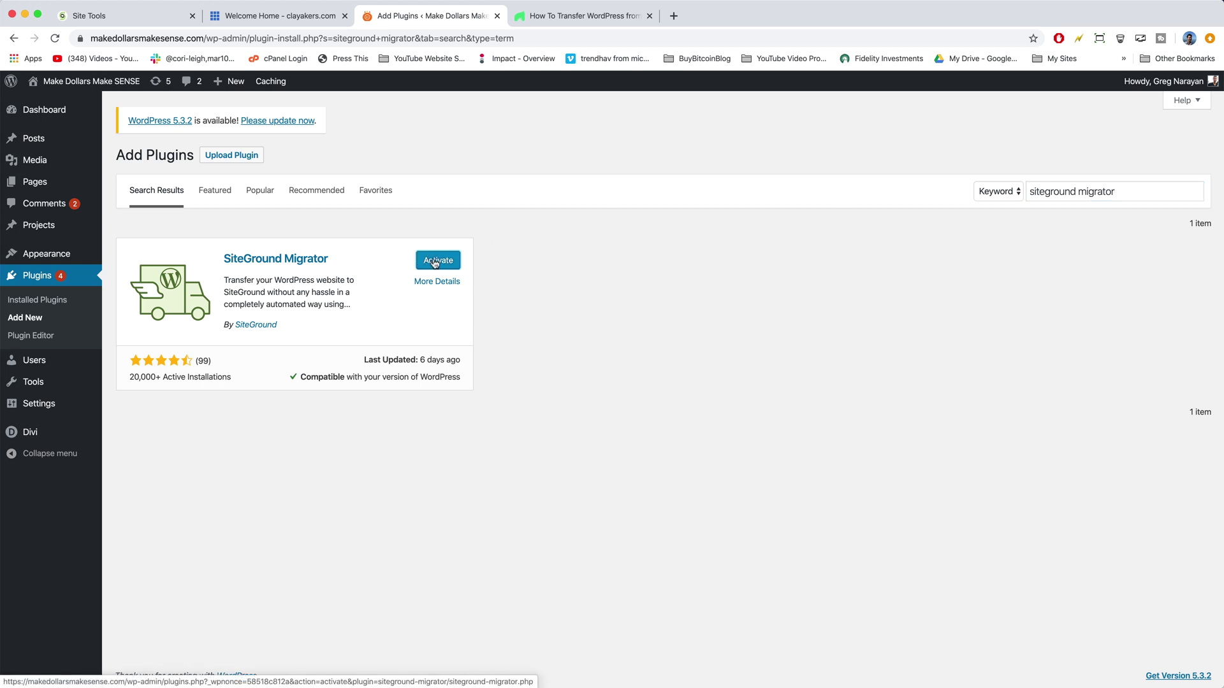
pyautogui.click(435, 262)
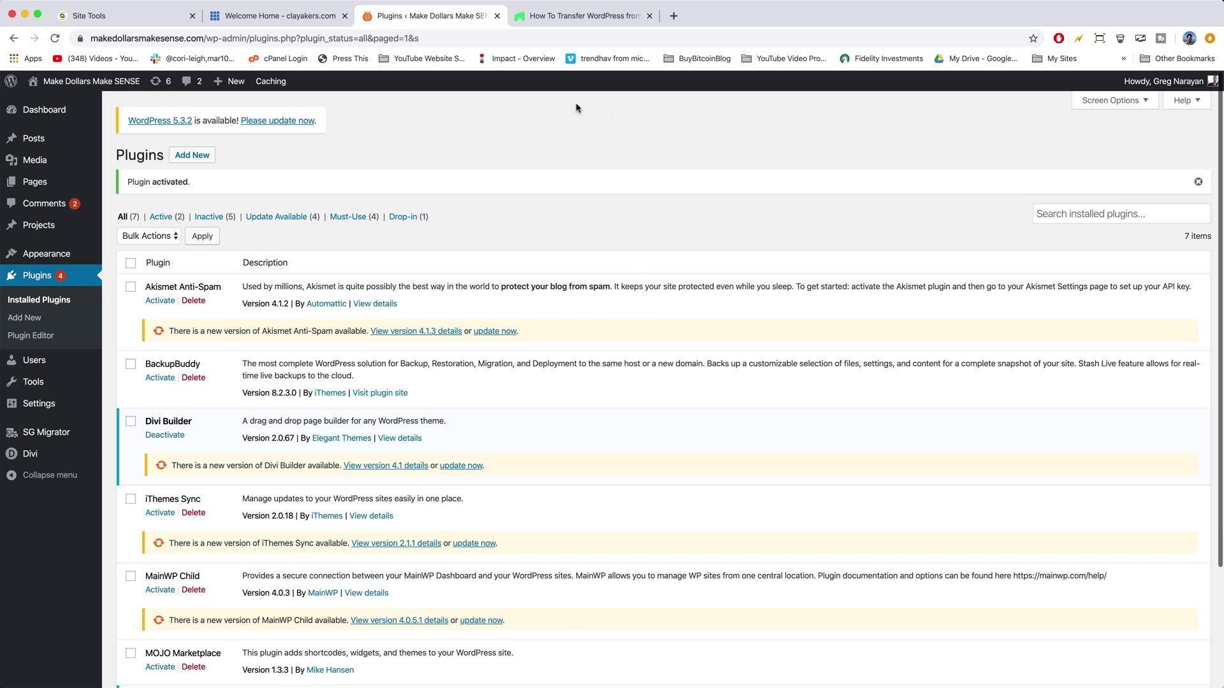
pyautogui.moveTo(88, 362)
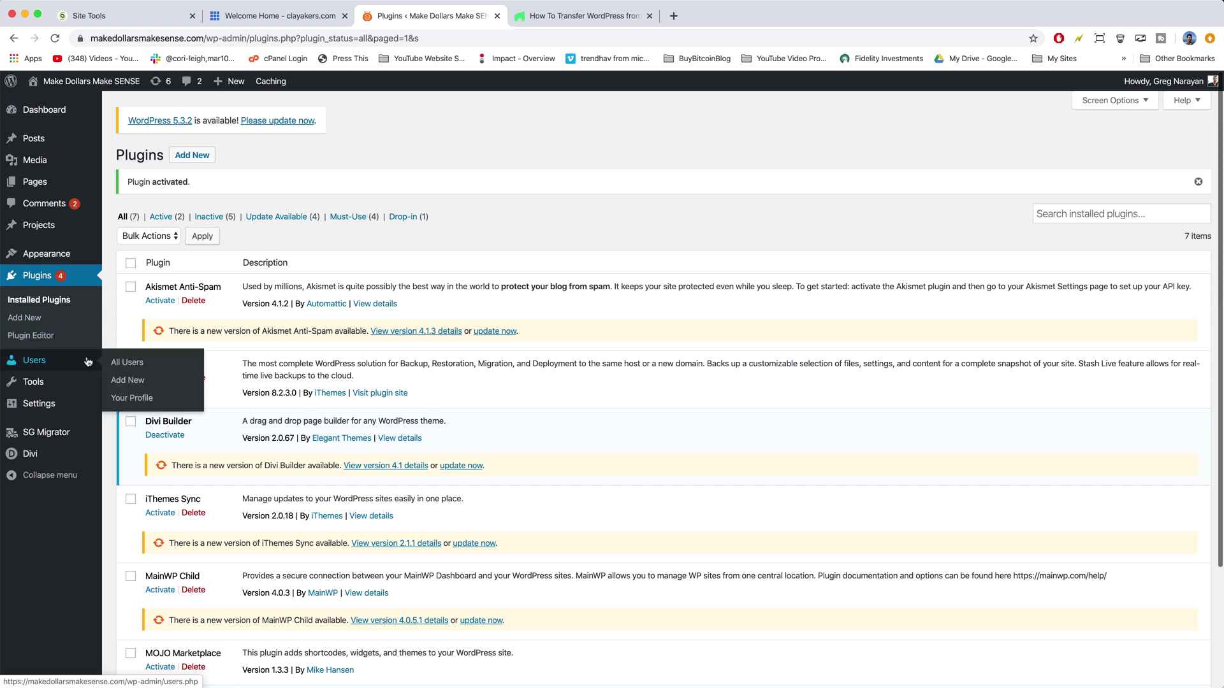
pyautogui.click(44, 434)
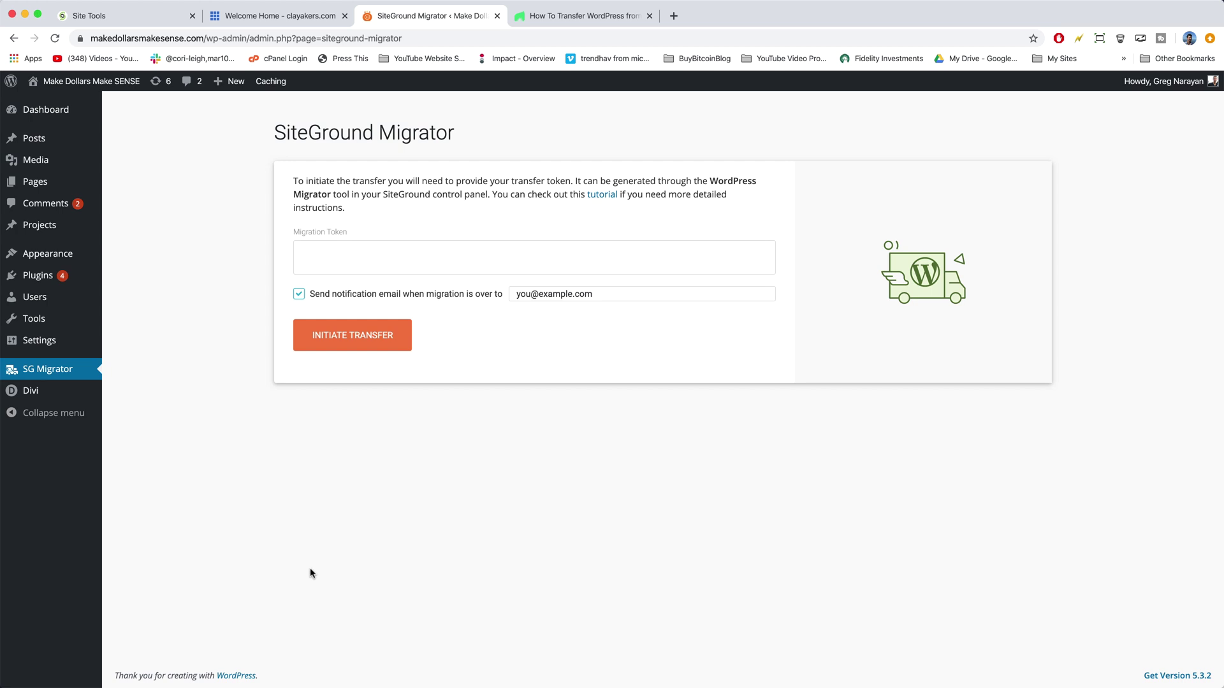
# Step: Paste the copied SiteGround migration token into the plugin and enter a new notification e-mail
pyautogui.click(354, 262)
pyautogui.click(150, 19)
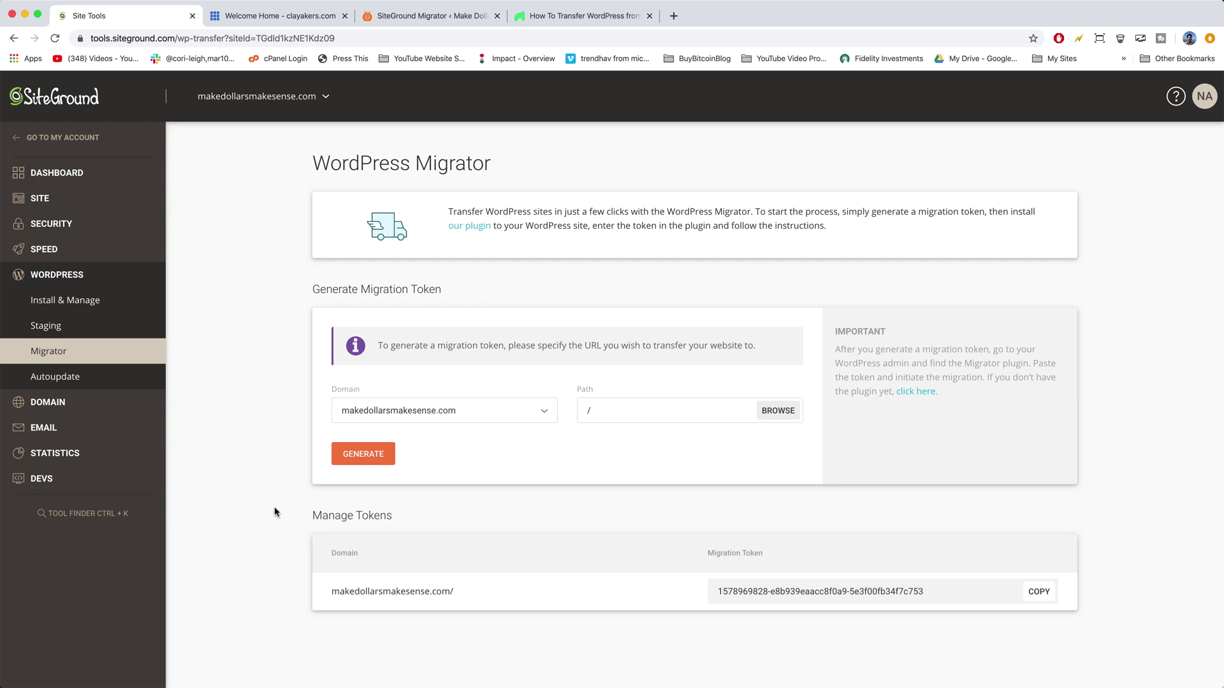
pyautogui.click(1039, 594)
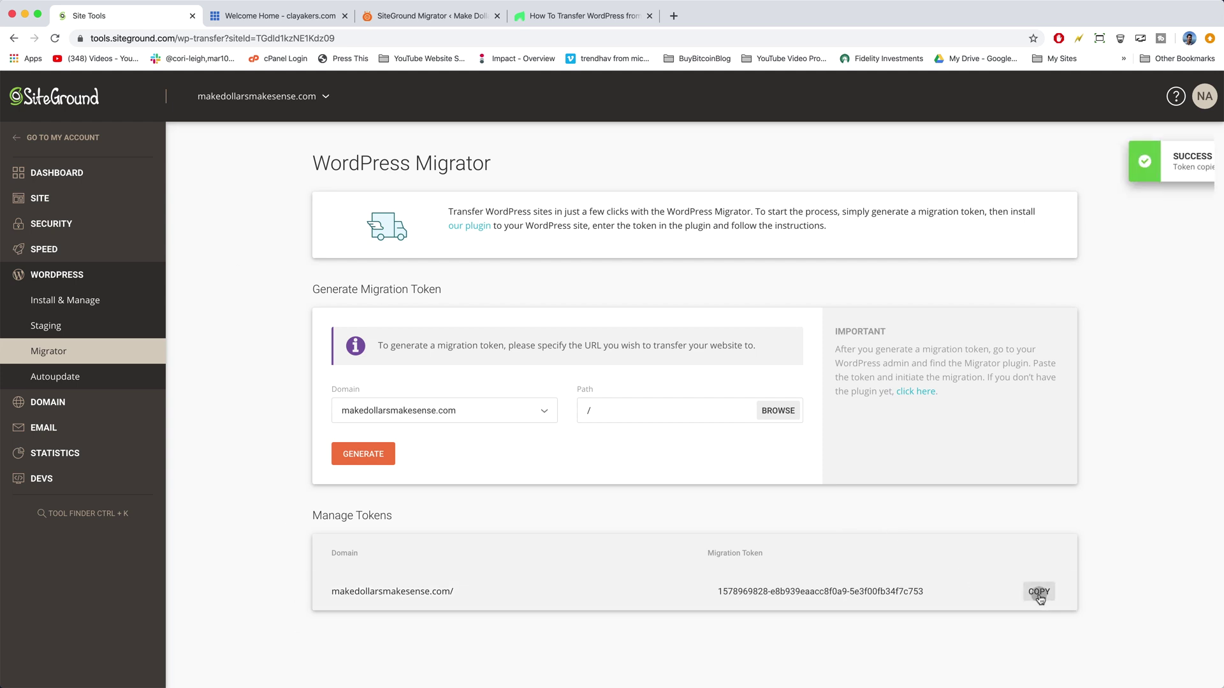
pyautogui.click(421, 23)
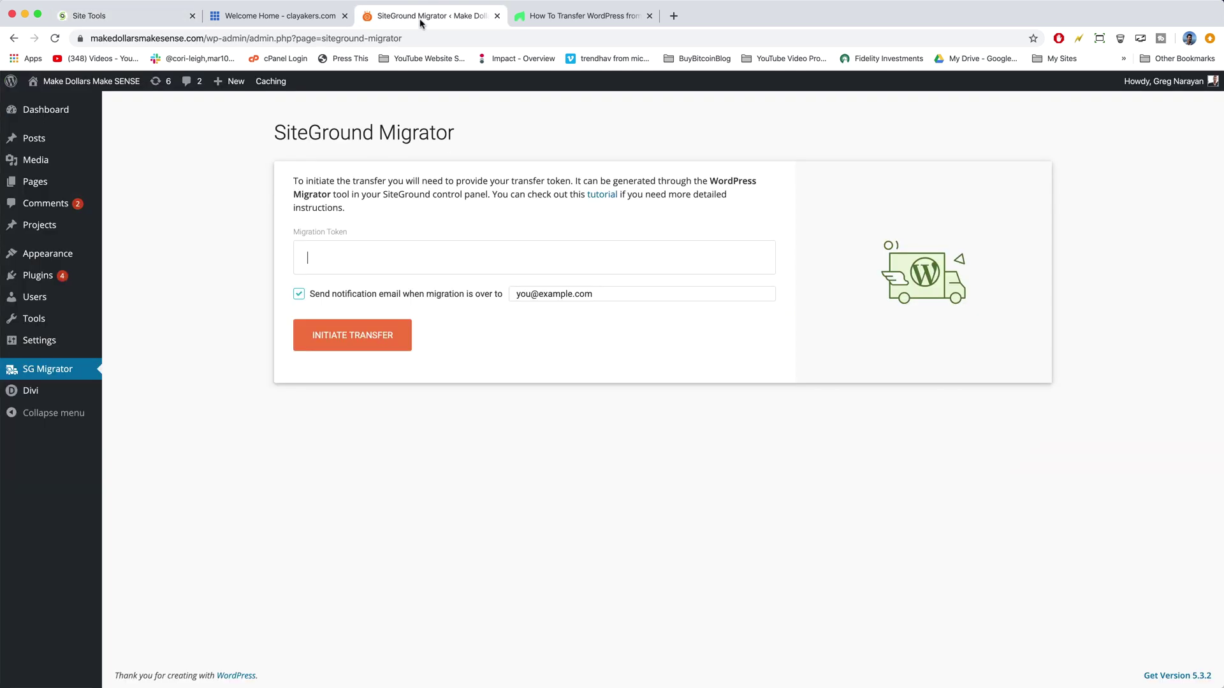
pyautogui.rightClick(317, 267)
pyautogui.click(342, 345)
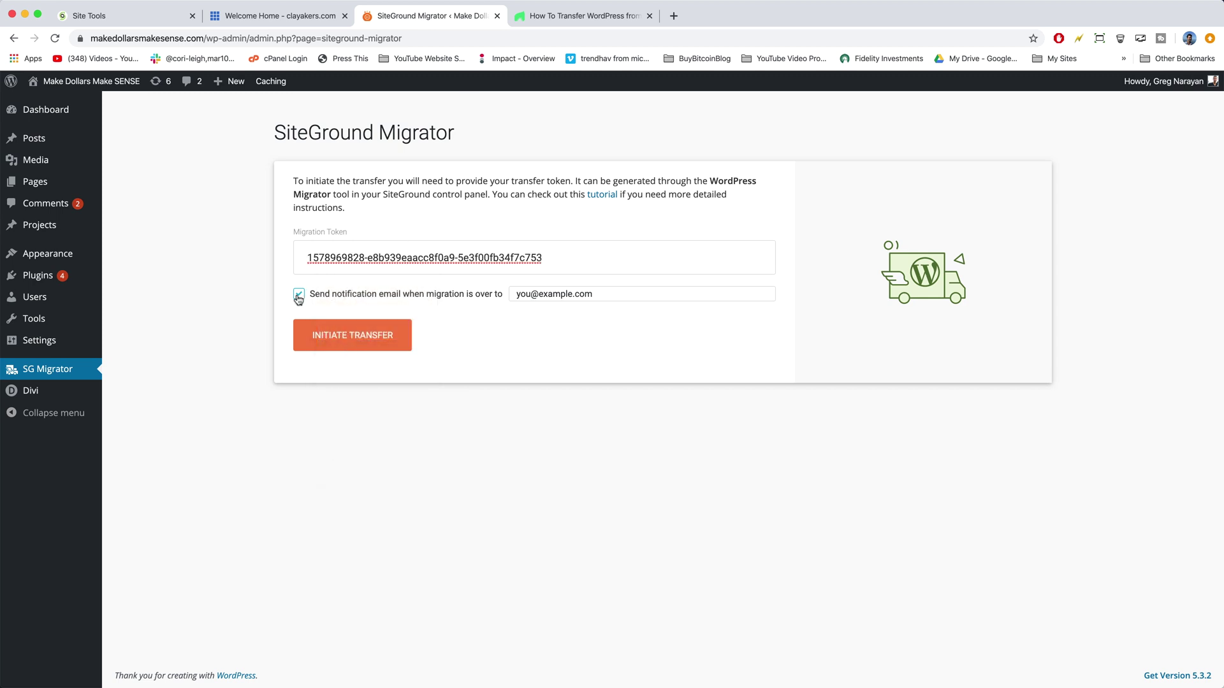
pyautogui.tripleClick(528, 294)
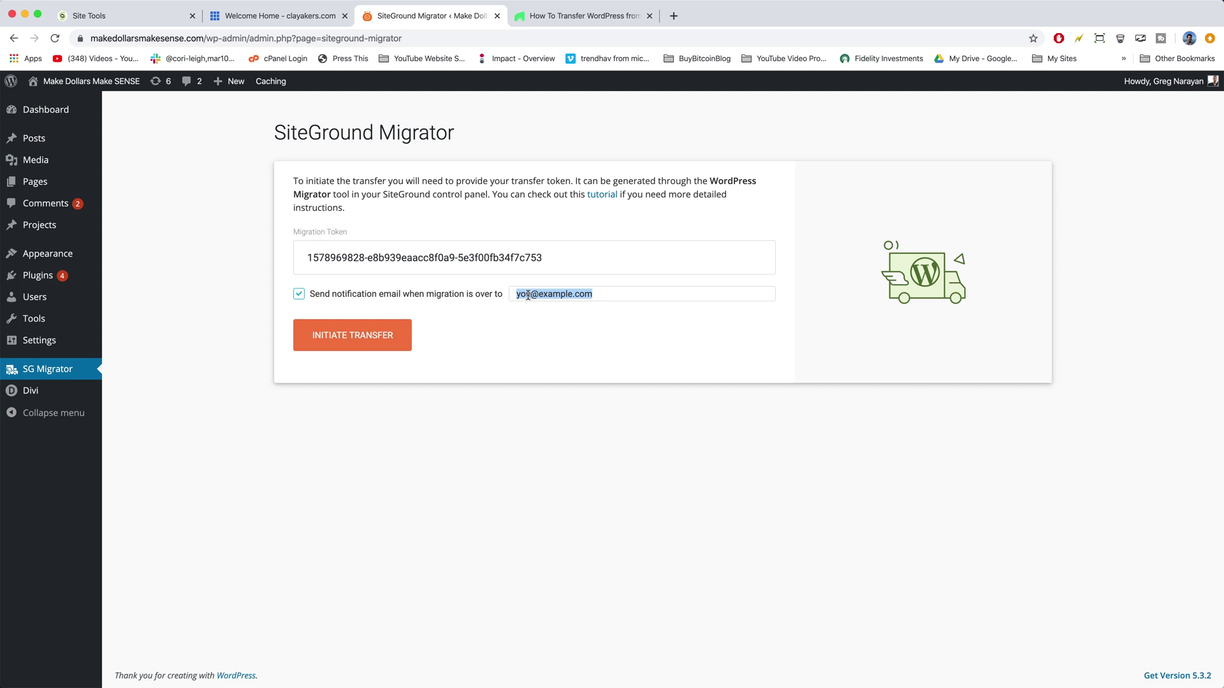
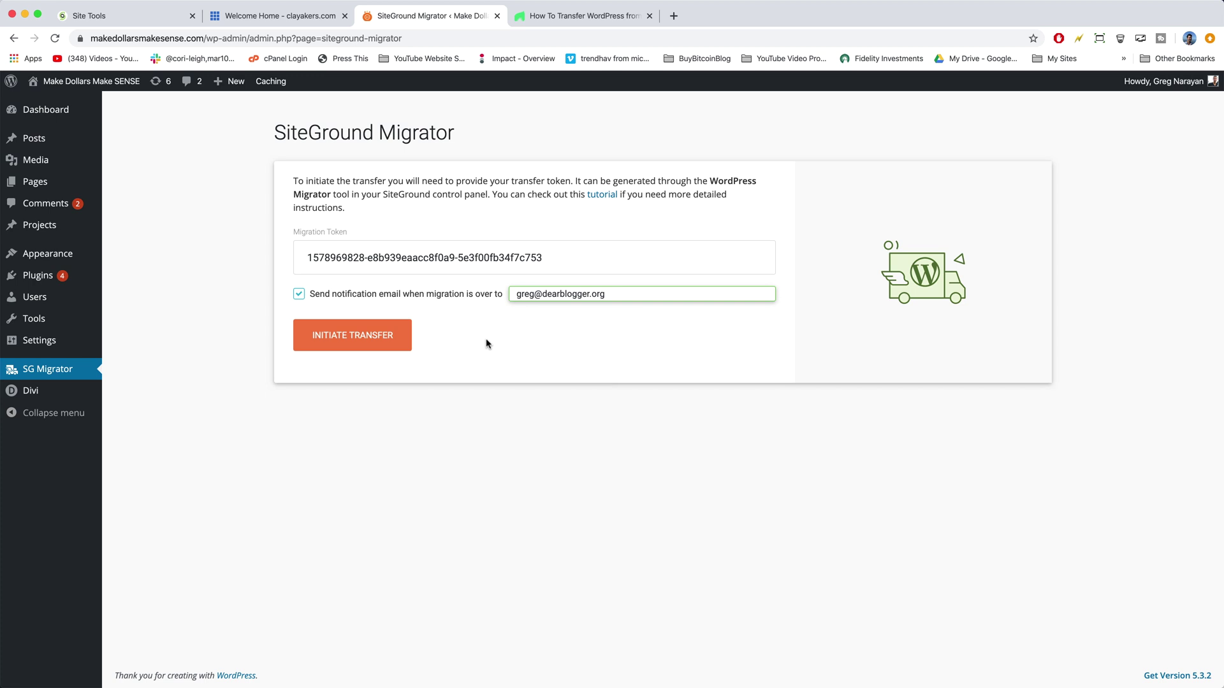
# Step: Initiate the transfer and wait while the site's 1723 files download to SiteGround
pyautogui.click(390, 335)
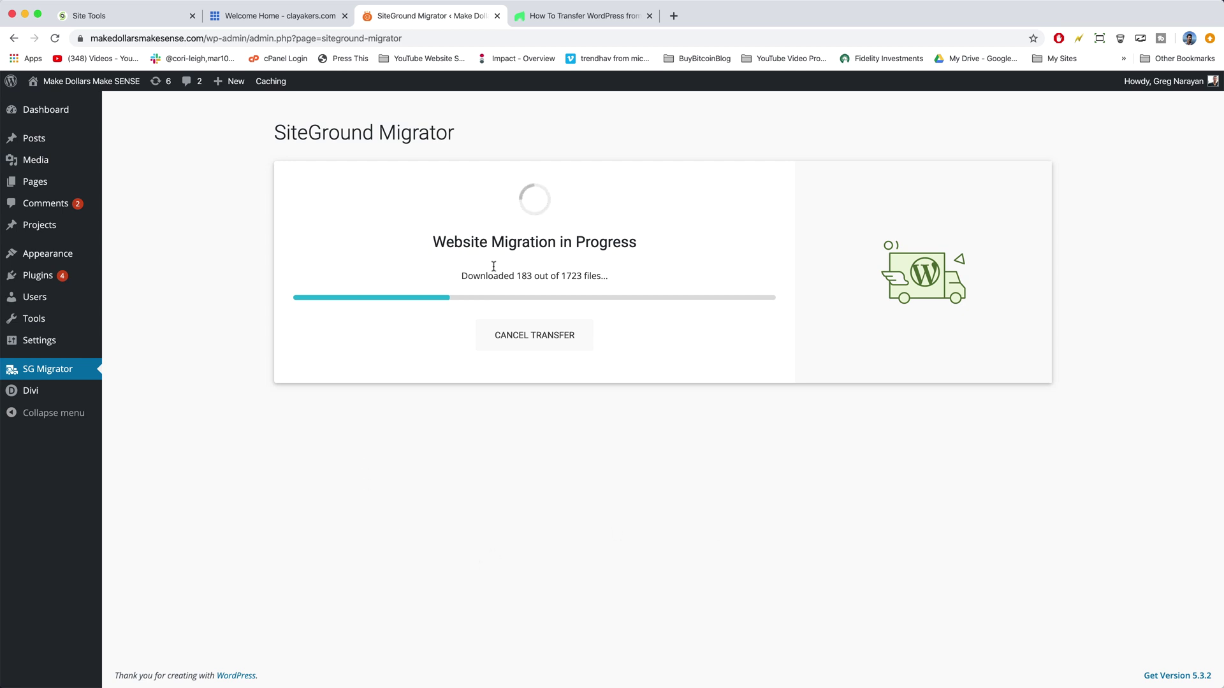
pyautogui.moveTo(517, 277); pyautogui.dragTo(545, 277)
pyautogui.click(551, 276)
pyautogui.doubleClick(563, 277)
pyautogui.click(581, 279)
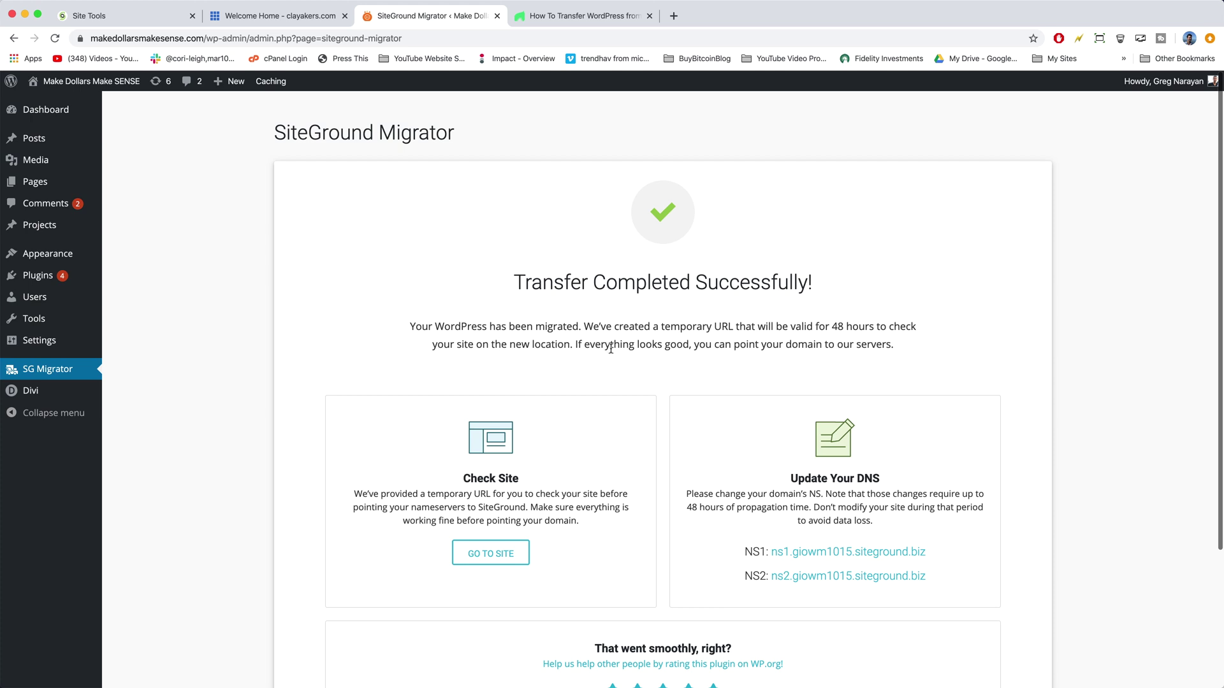
# Step: Scroll the completion page to read nameservers ns1/ns2.giowm1015.siteground.biz
pyautogui.scroll(-5, 664, 344)
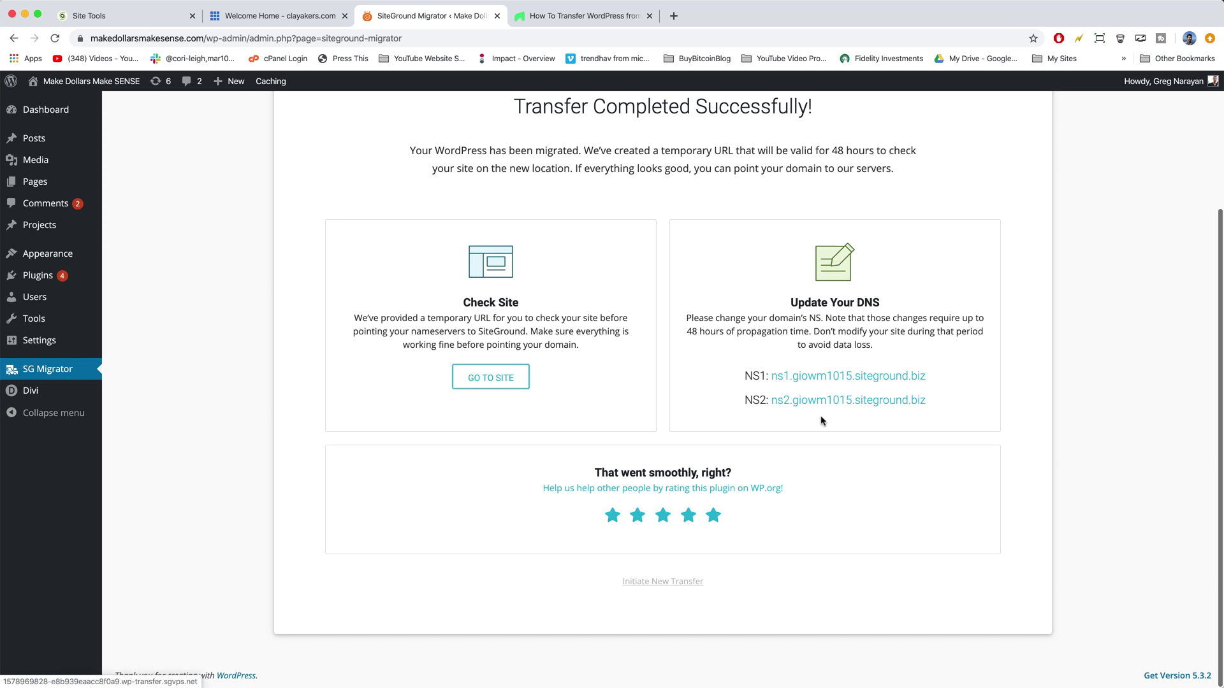
pyautogui.scroll(5, 486, 193)
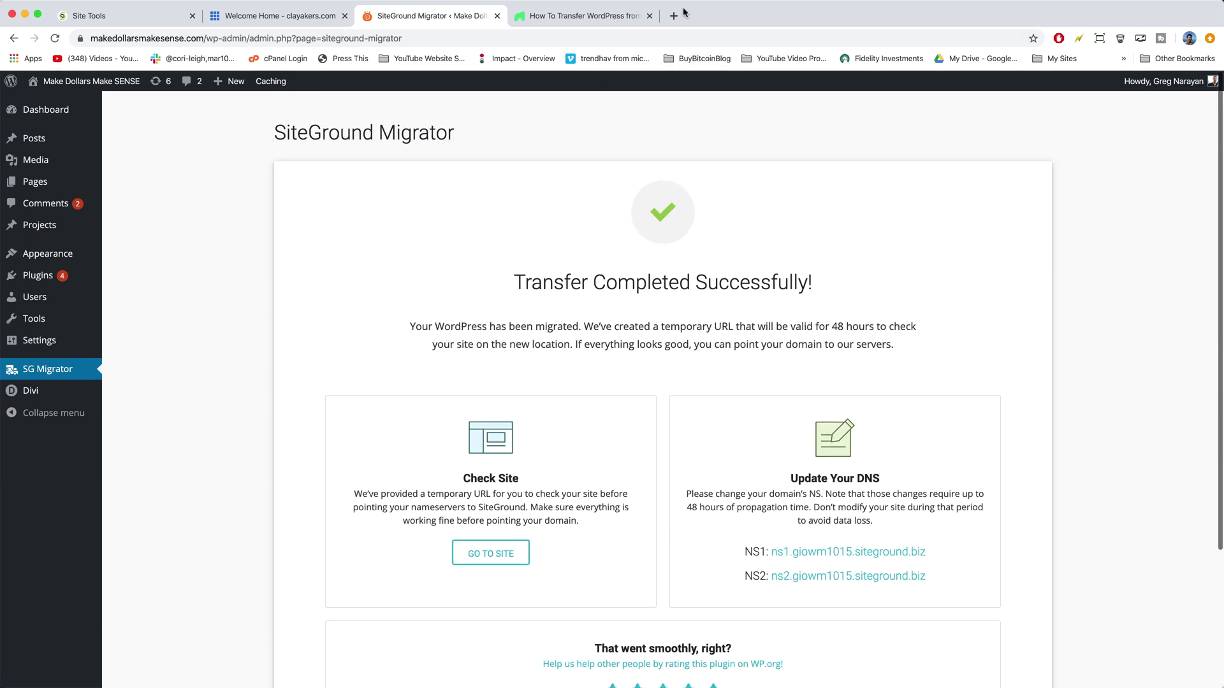
pyautogui.click(673, 16)
pyautogui.write('make')
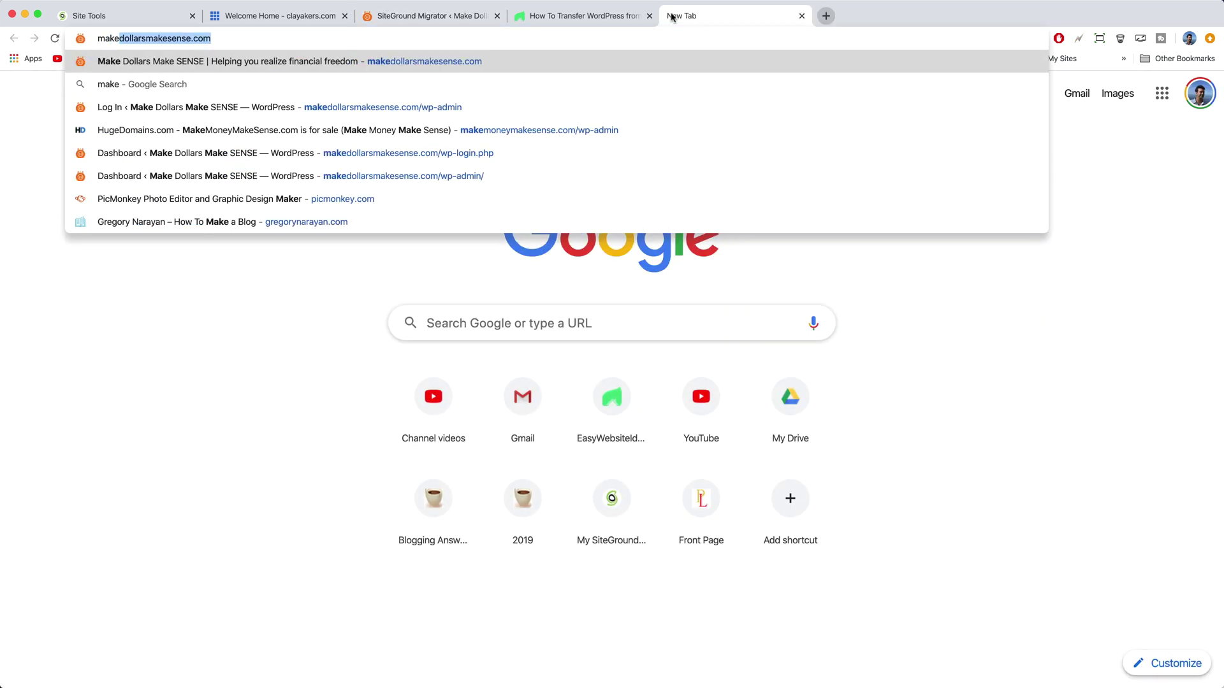
pyautogui.press('Return')
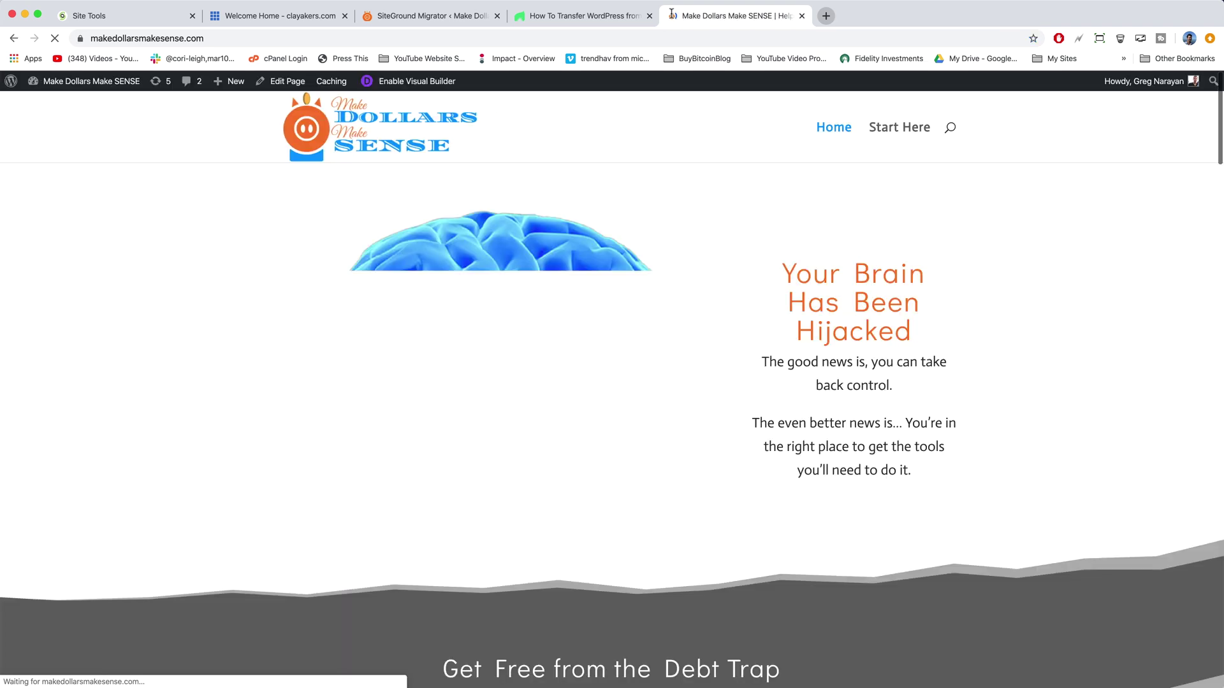
pyautogui.scroll(-20, 683, 229)
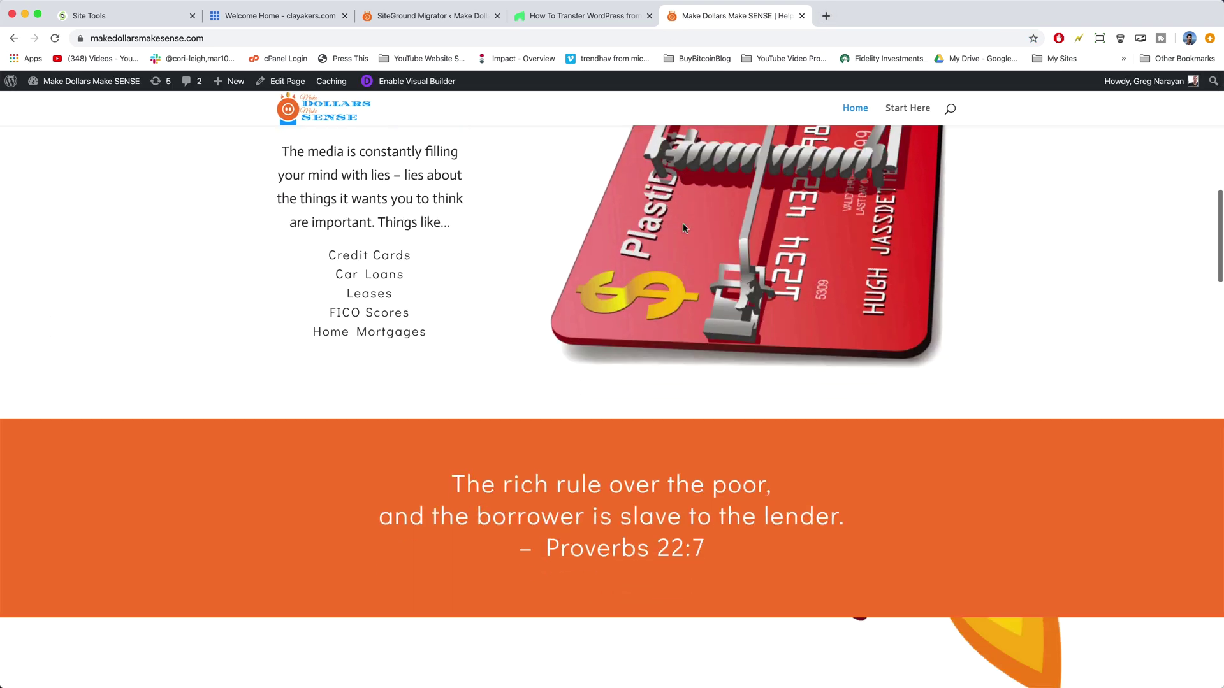
pyautogui.scroll(20, 683, 228)
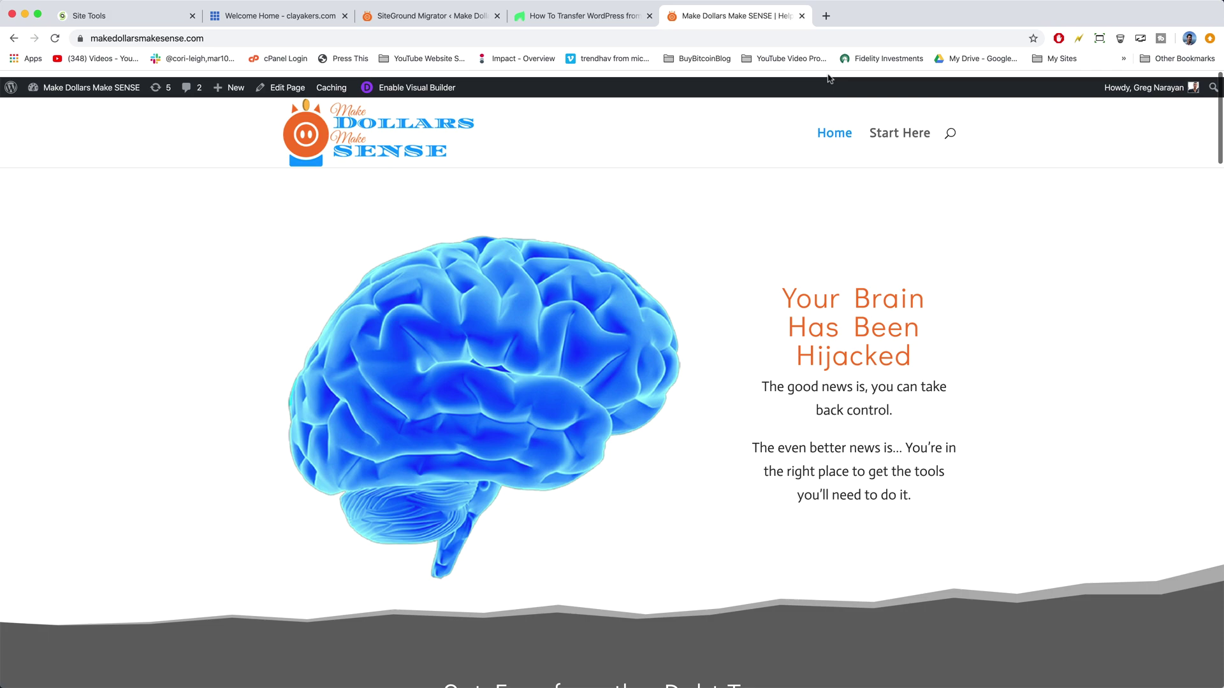
pyautogui.click(886, 130)
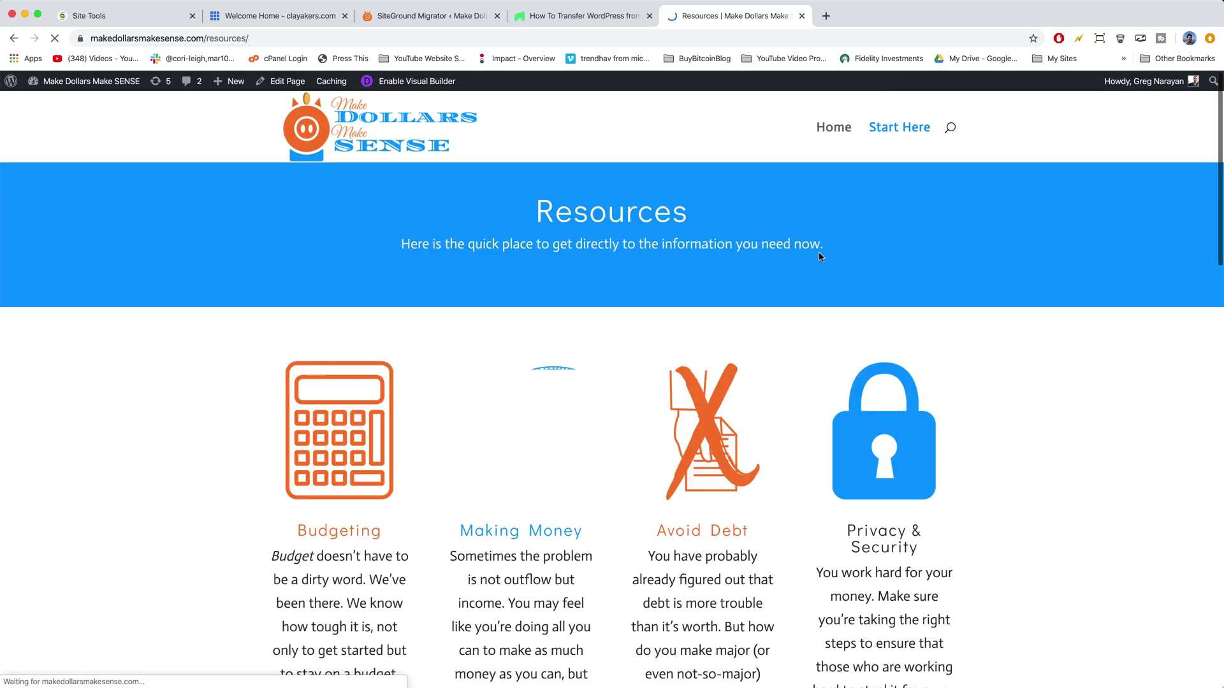
pyautogui.scroll(-5, 582, 328)
pyautogui.scroll(-5, 581, 329)
pyautogui.scroll(8, 582, 329)
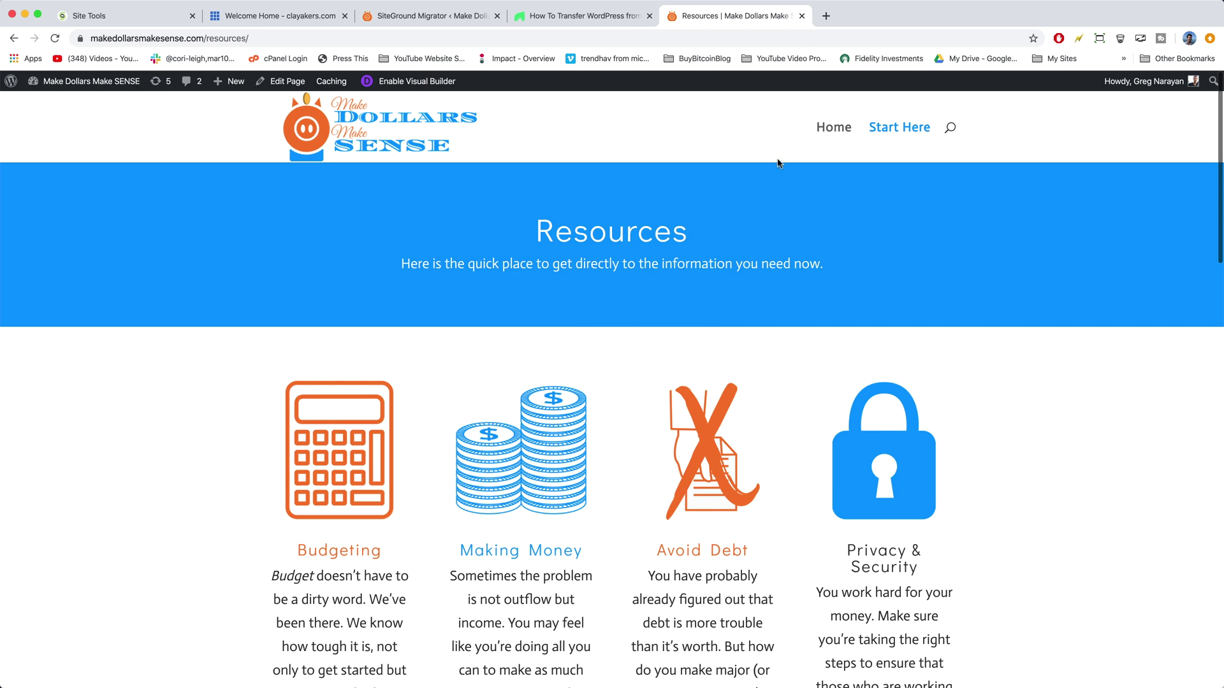
pyautogui.click(801, 15)
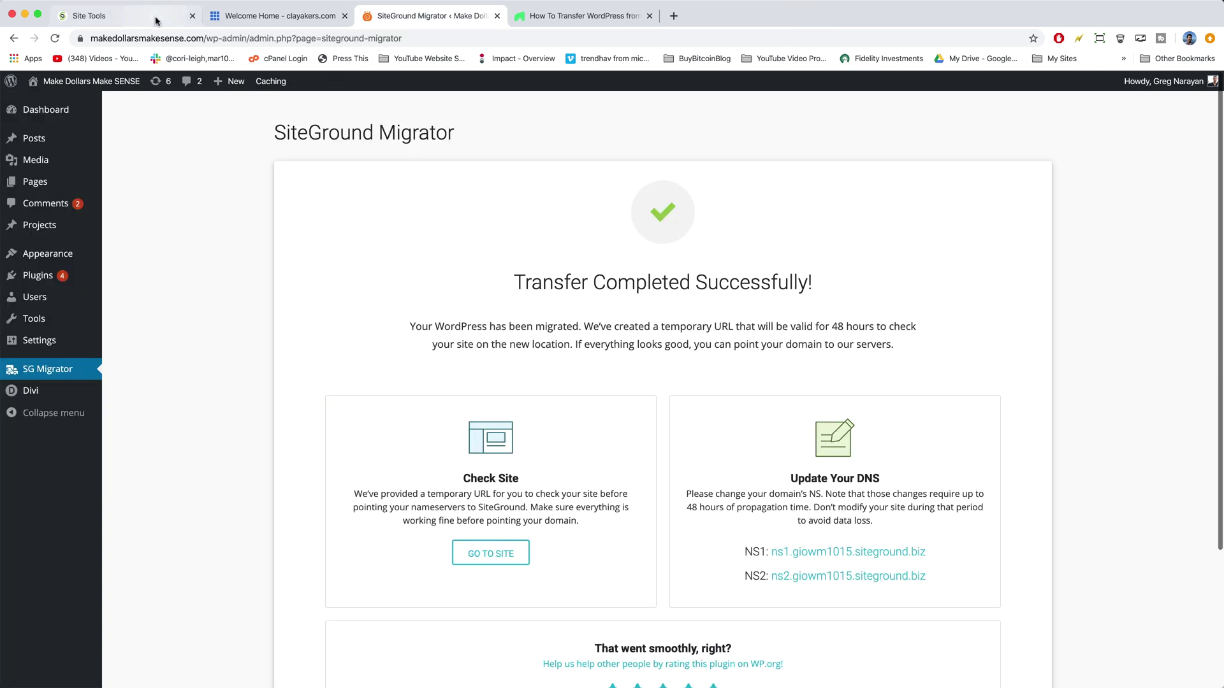
# Step: From the SiteGround Websites list, open Site Tools for makedollarsmakesense.com, showing IP 35.209.91.240
pyautogui.click(108, 20)
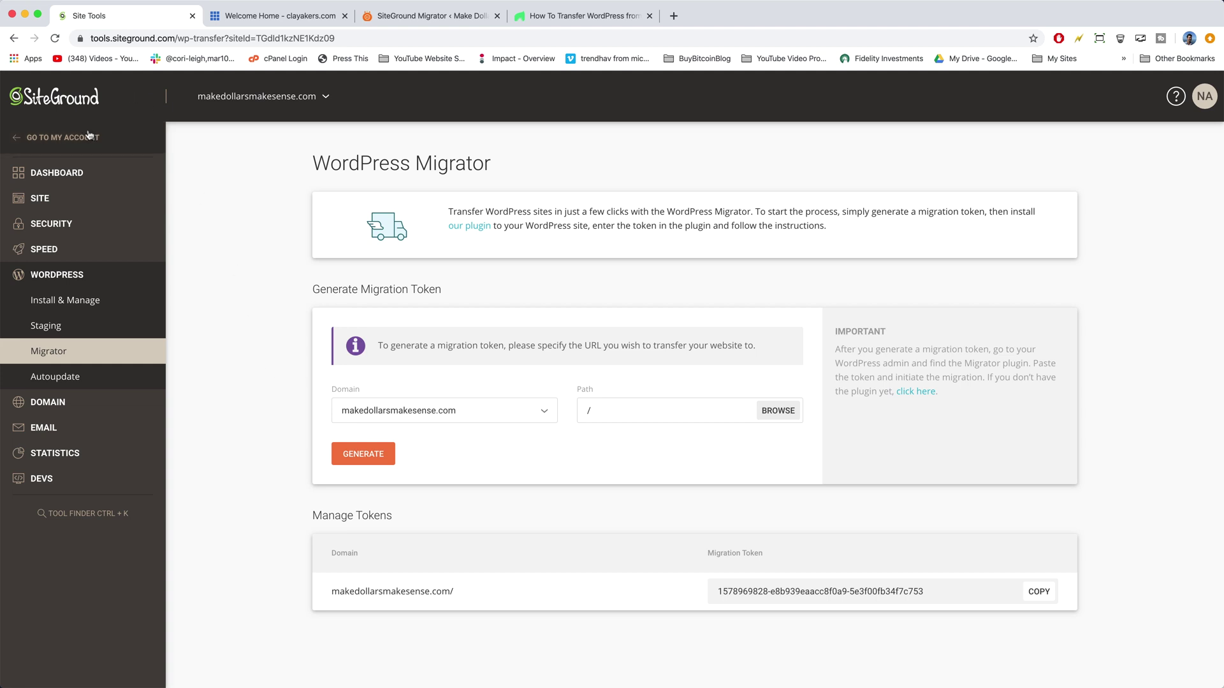
pyautogui.click(64, 139)
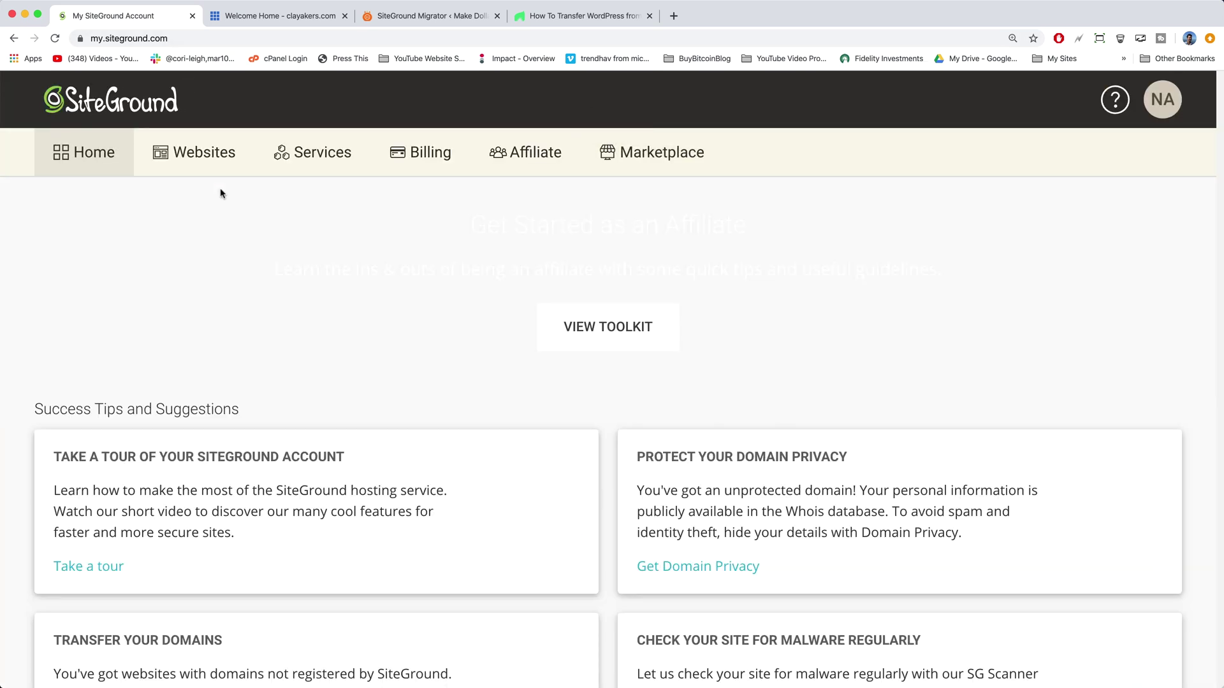
pyautogui.click(200, 152)
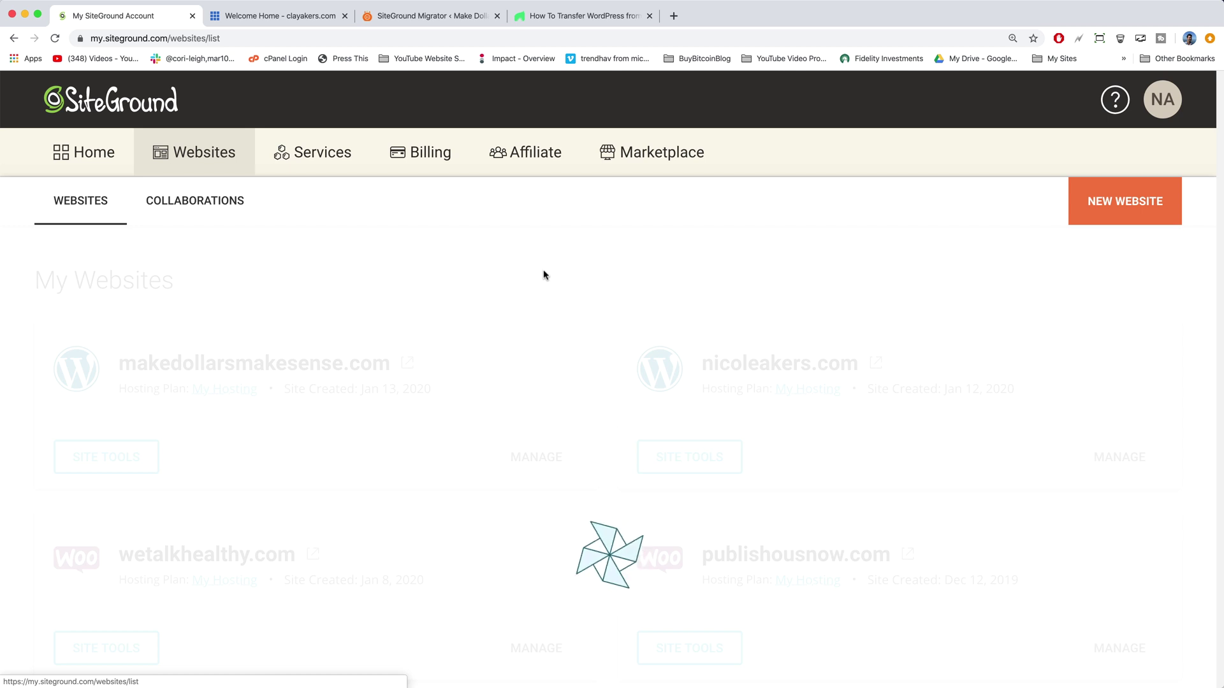
pyautogui.scroll(-1, 544, 274)
pyautogui.scroll(1, 256, 406)
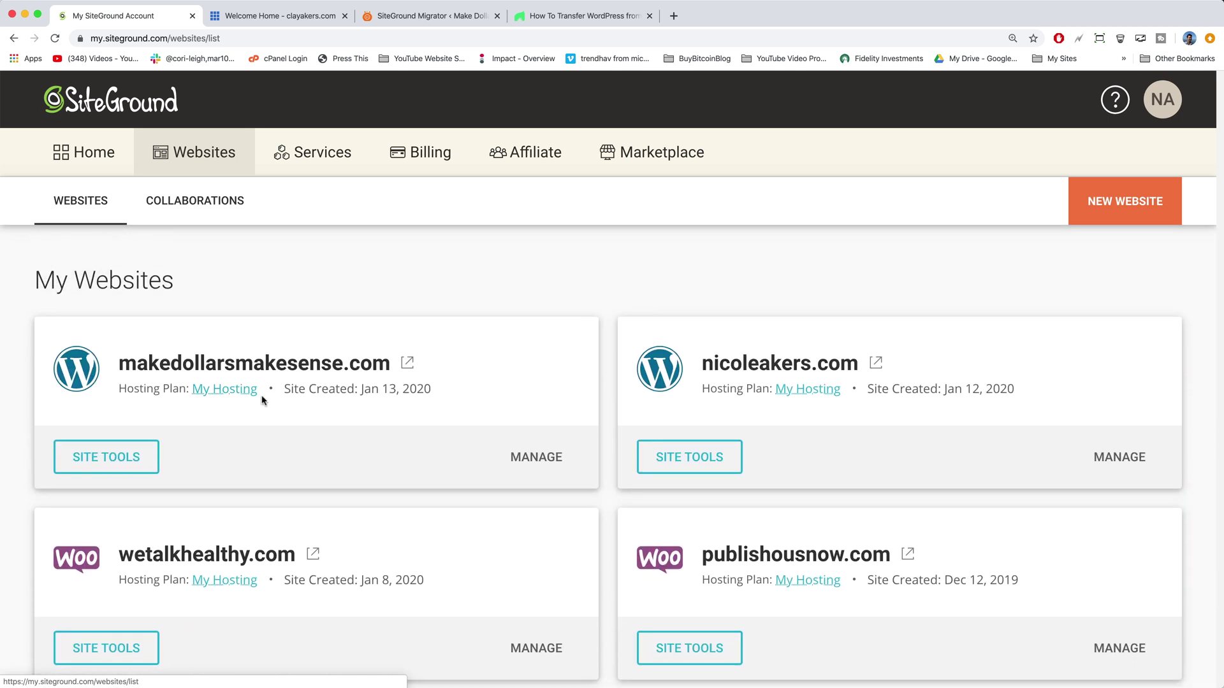
pyautogui.click(126, 457)
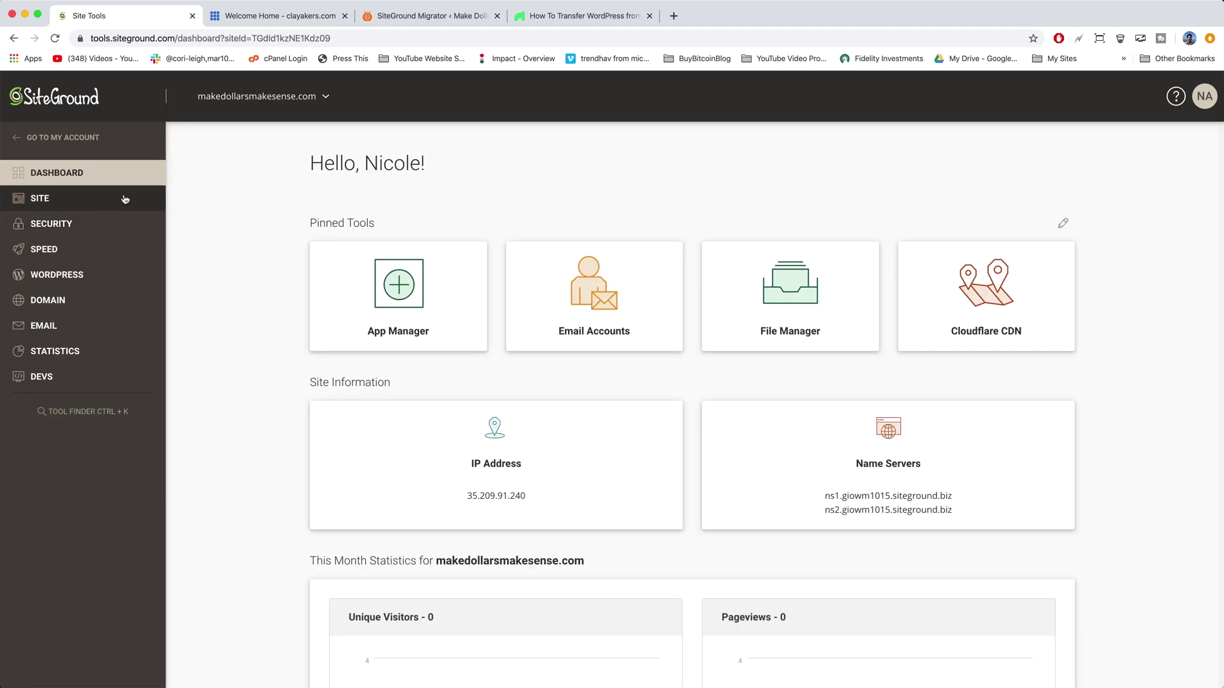
# Step: Browse File Manager into public_html, wp-content and themes, then return to the account home
pyautogui.click(125, 199)
pyautogui.click(71, 229)
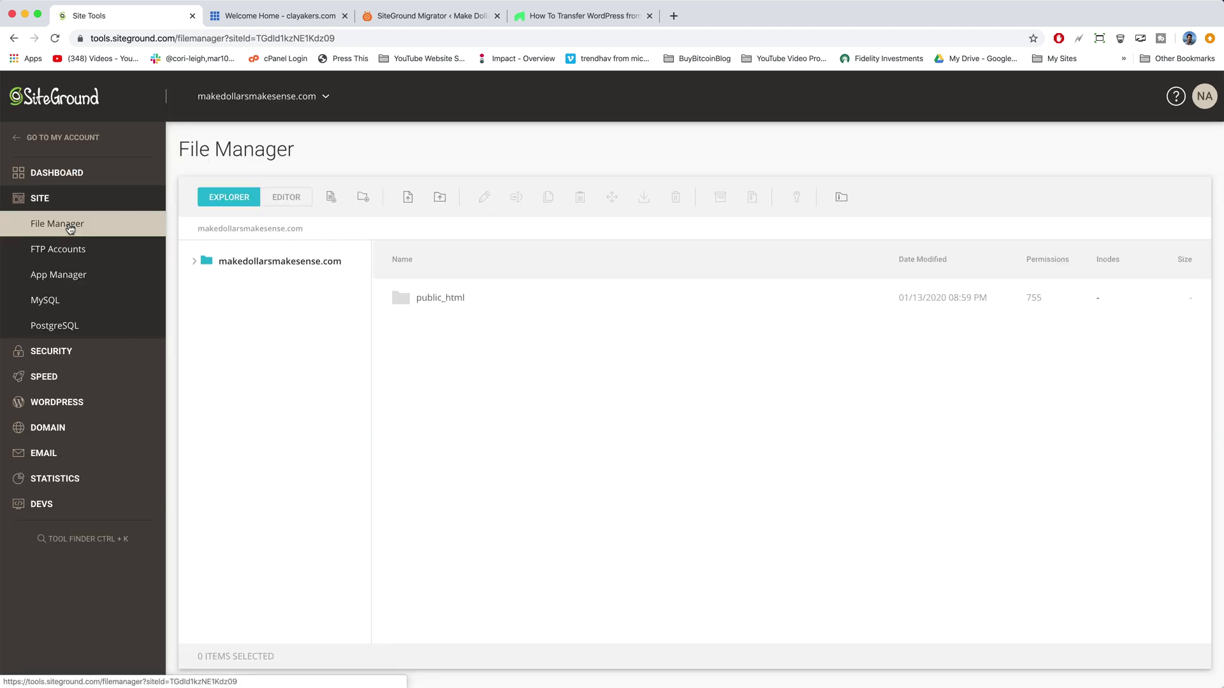
pyautogui.doubleClick(403, 299)
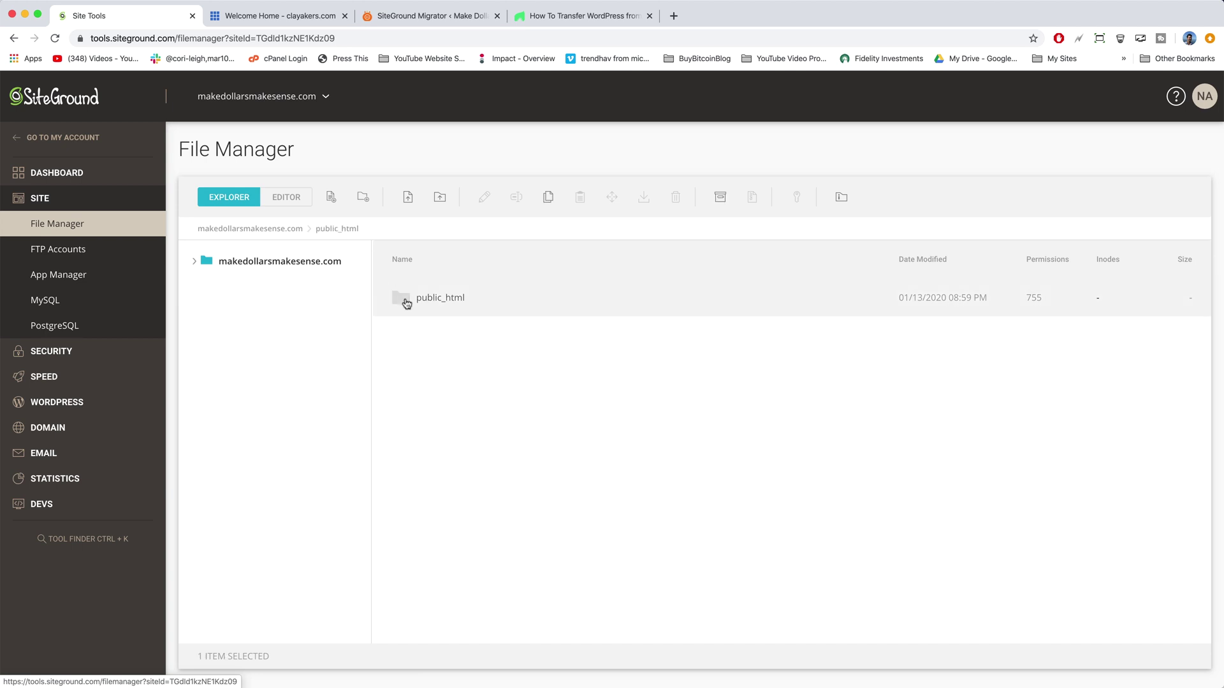
pyautogui.scroll(-5, 423, 342)
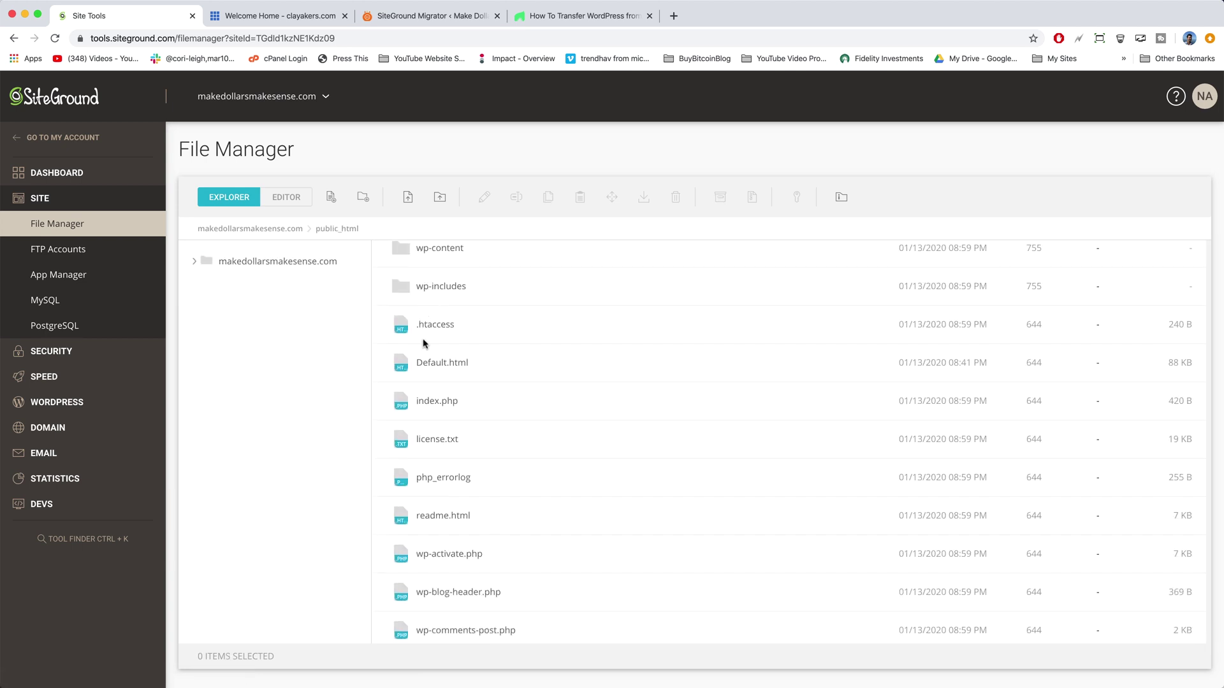
pyautogui.scroll(-5, 423, 344)
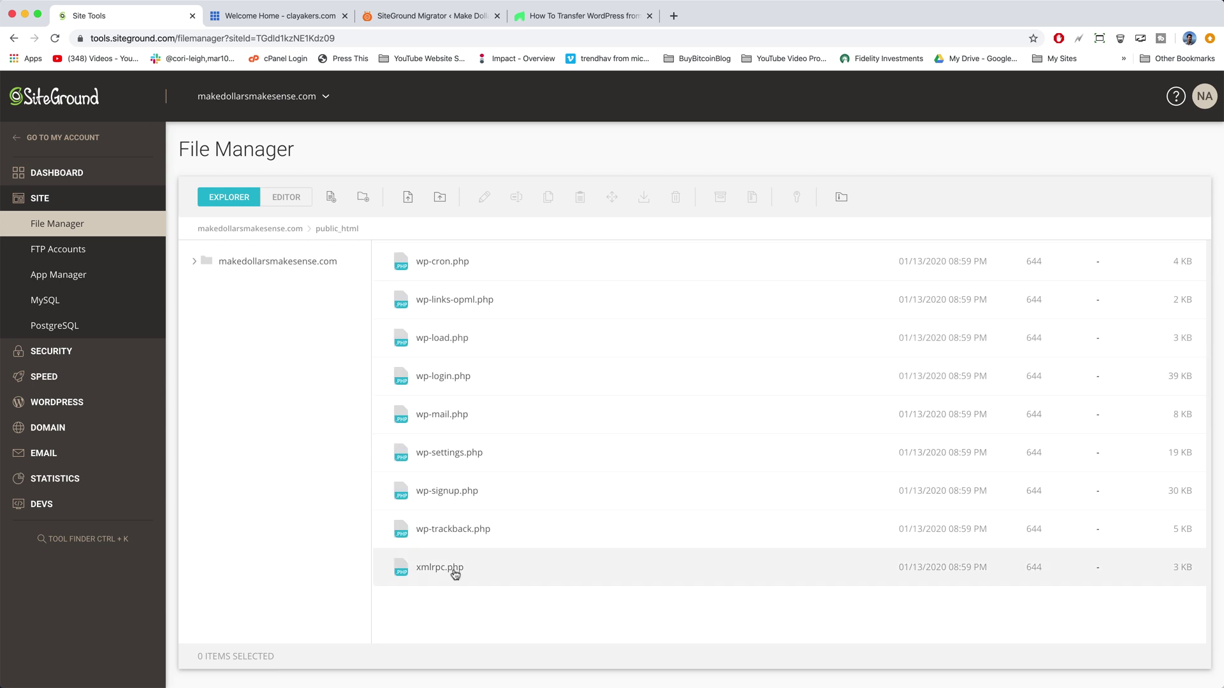
pyautogui.scroll(1, 455, 576)
pyautogui.scroll(10, 455, 576)
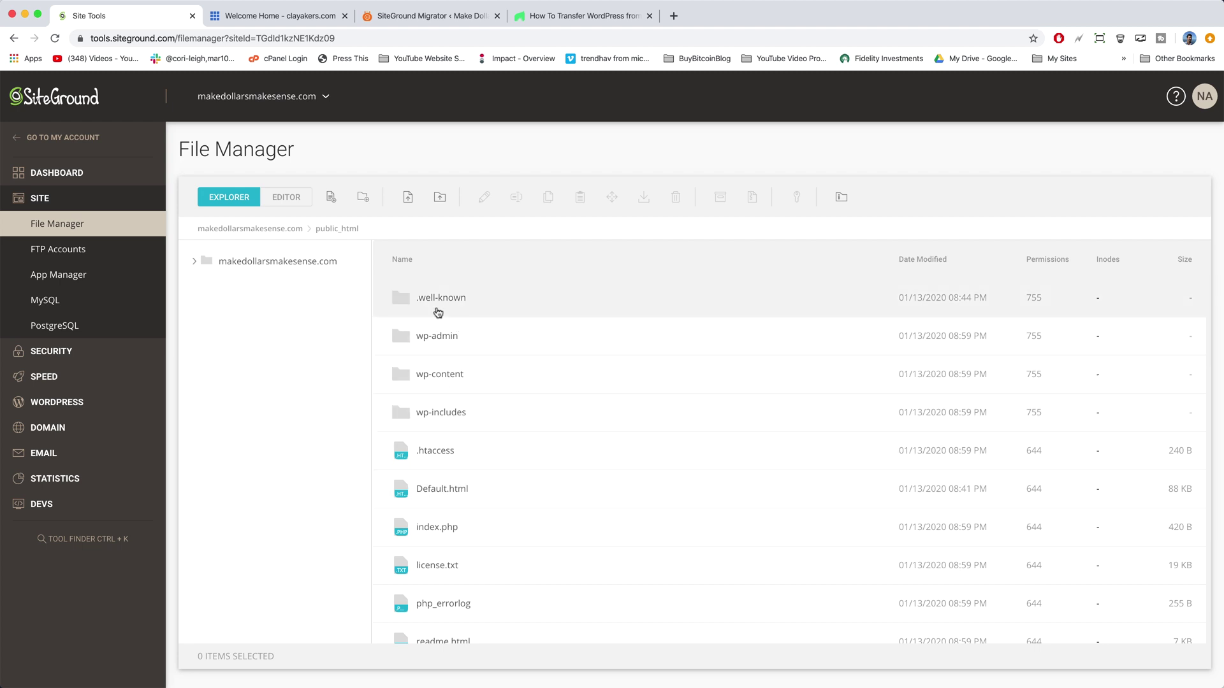
pyautogui.doubleClick(406, 378)
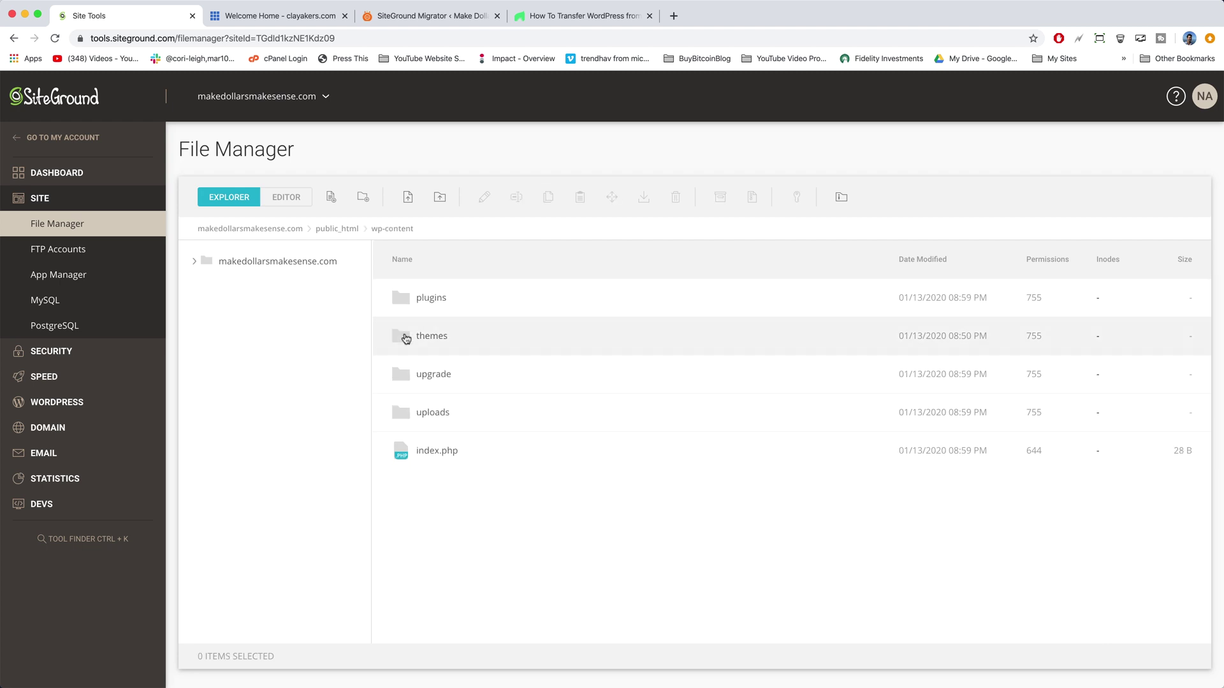
pyautogui.doubleClick(406, 338)
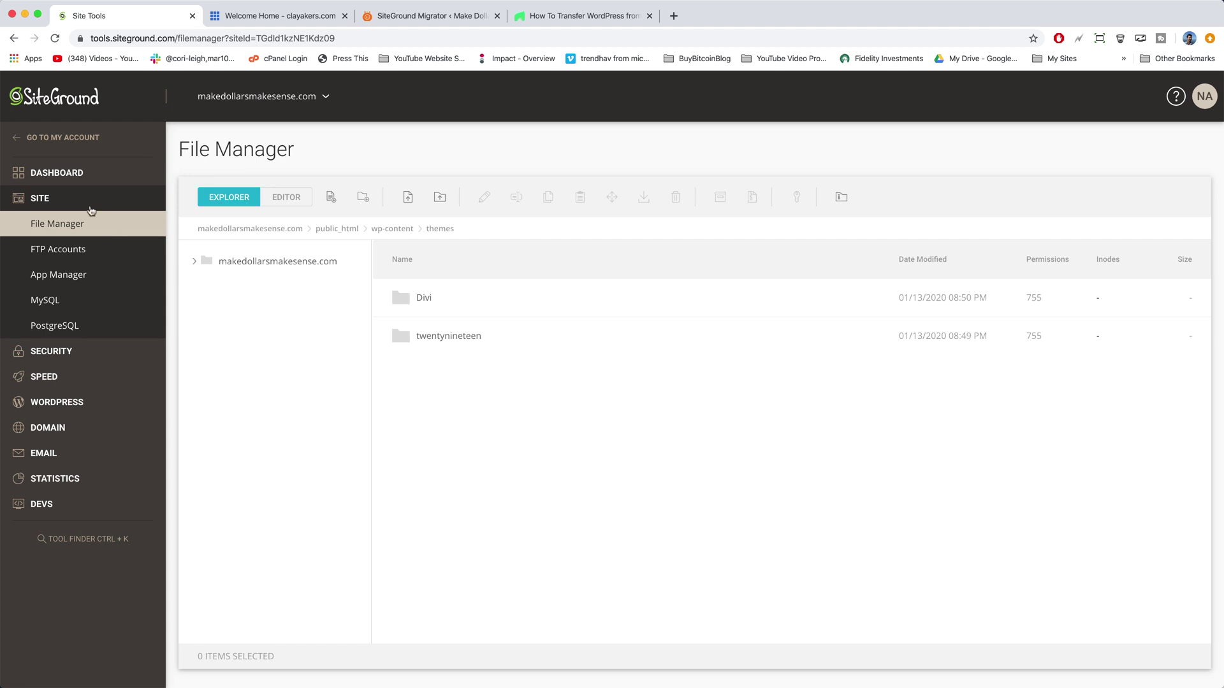
pyautogui.click(17, 141)
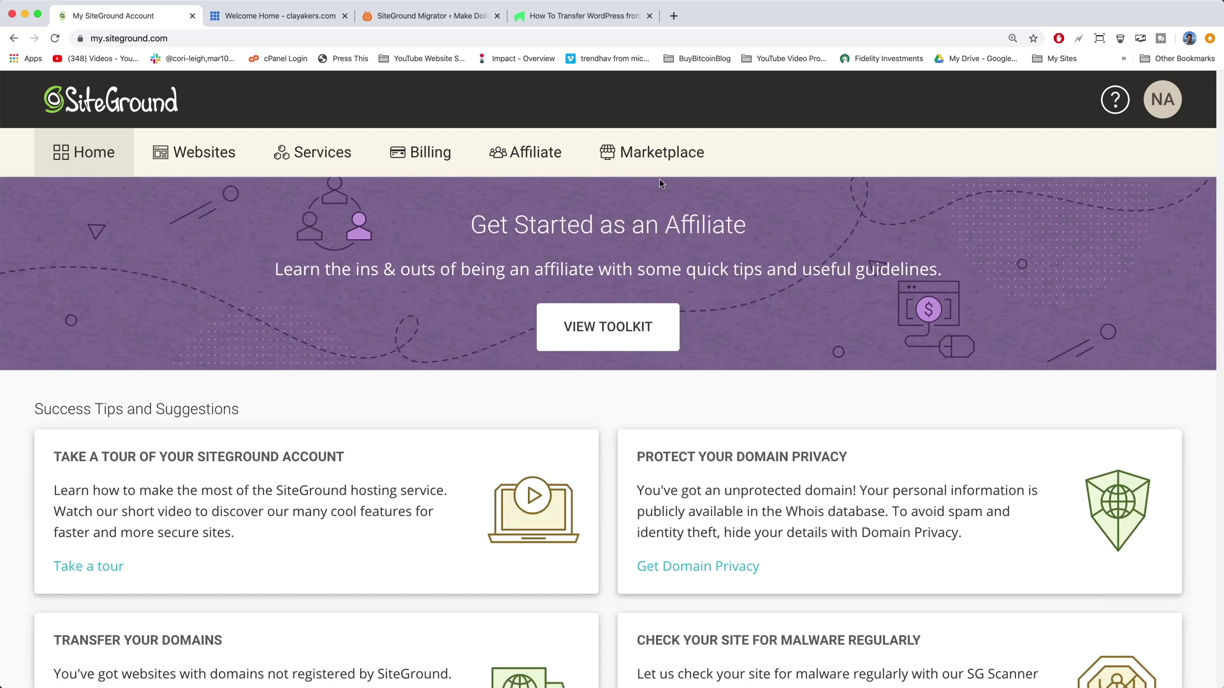
# Step: Open the earlier website transfer support ticket in a new tab
pyautogui.click(673, 16)
pyautogui.write('gm')
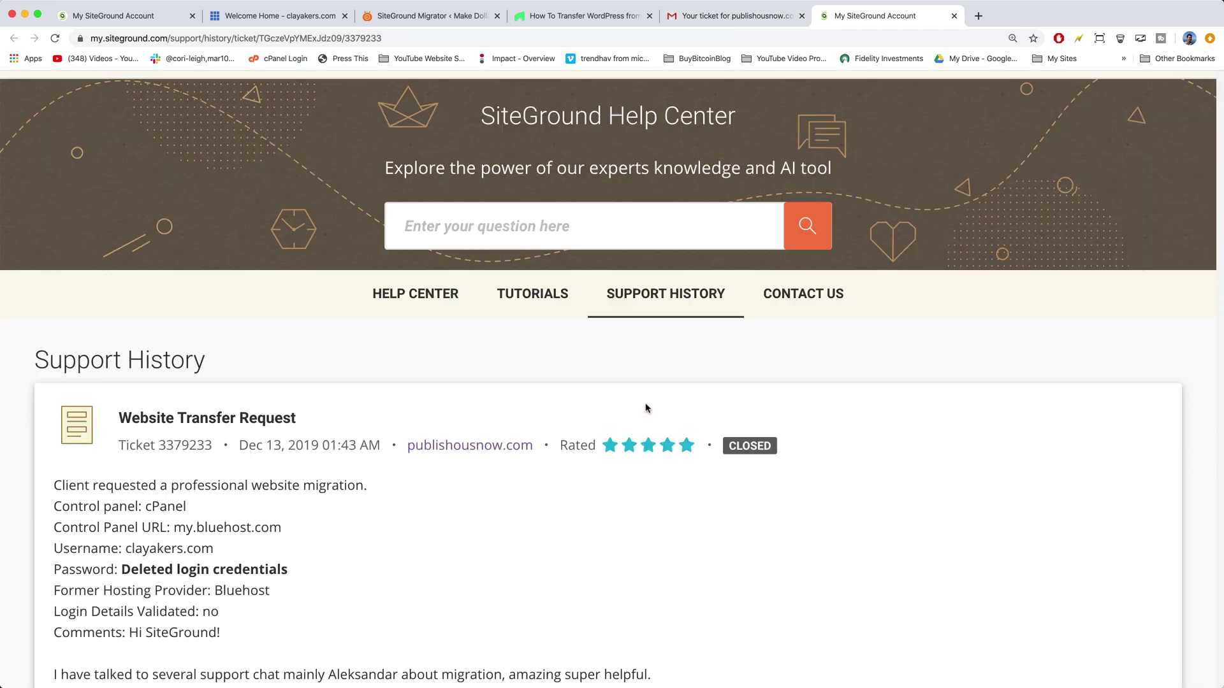
pyautogui.scroll(-12, 645, 407)
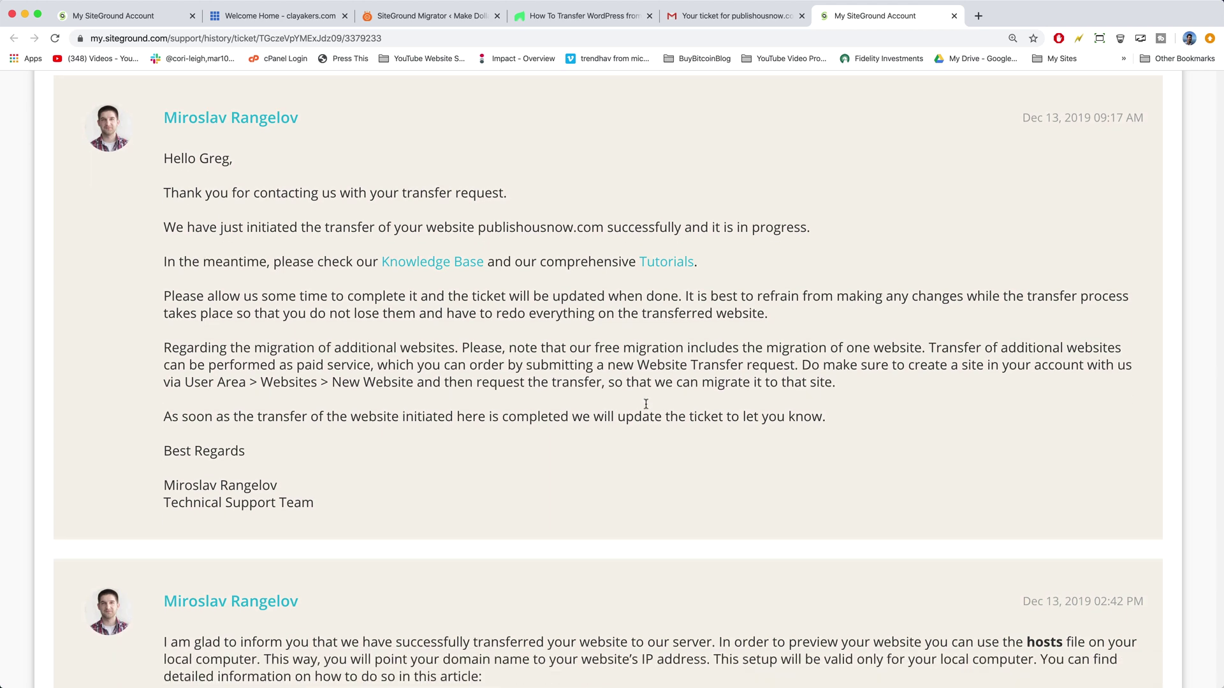
pyautogui.scroll(-10, 646, 404)
pyautogui.scroll(1, 645, 404)
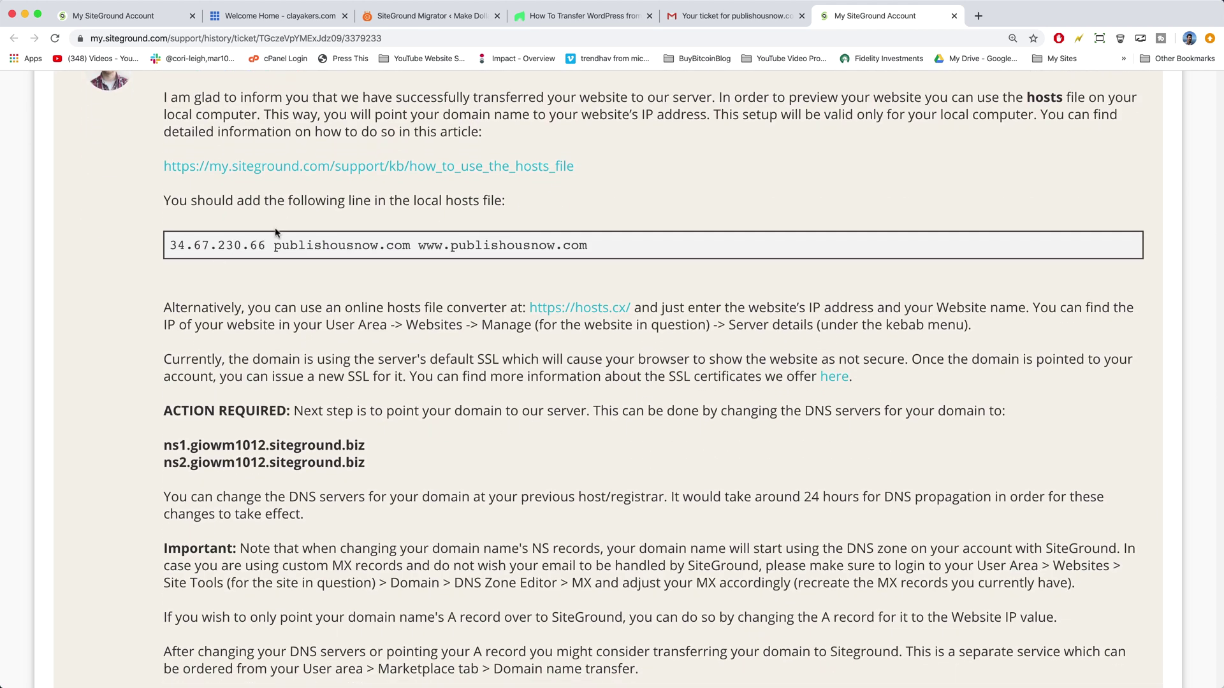
# Step: Copy the server IP 34.67.230.66 from the ticket's hosts-file instructions
pyautogui.moveTo(265, 244); pyautogui.dragTo(168, 244)
pyautogui.rightClick(186, 245)
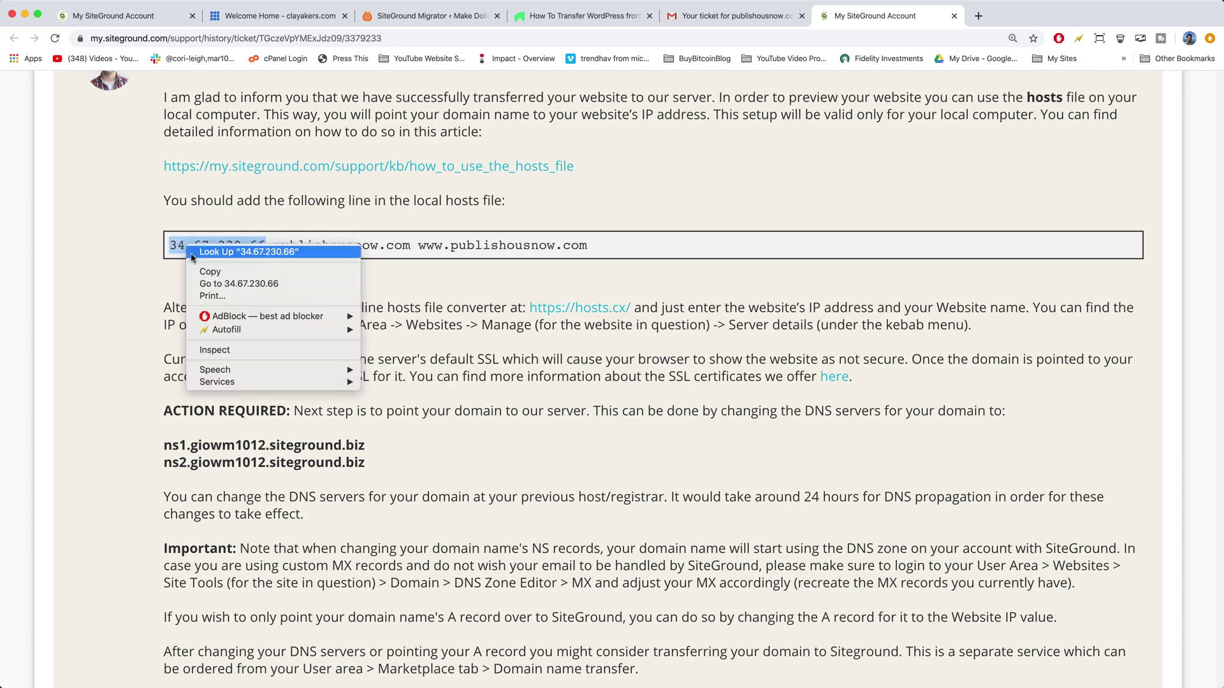
pyautogui.click(210, 272)
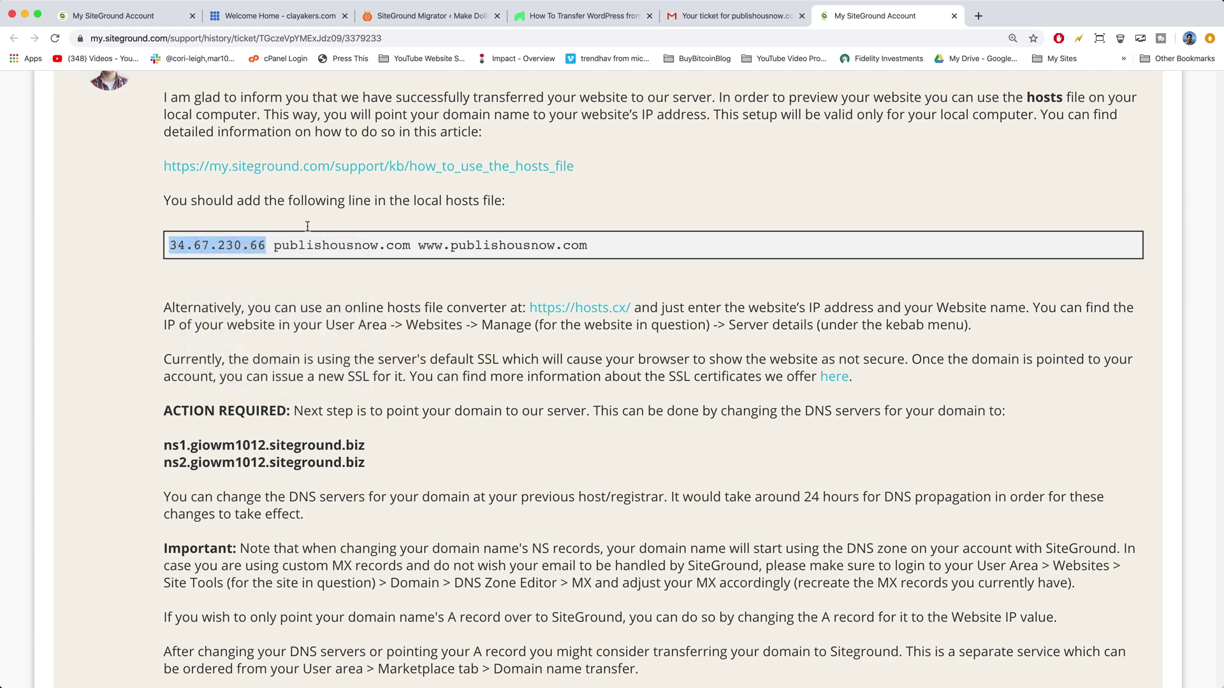
pyautogui.click(762, 339)
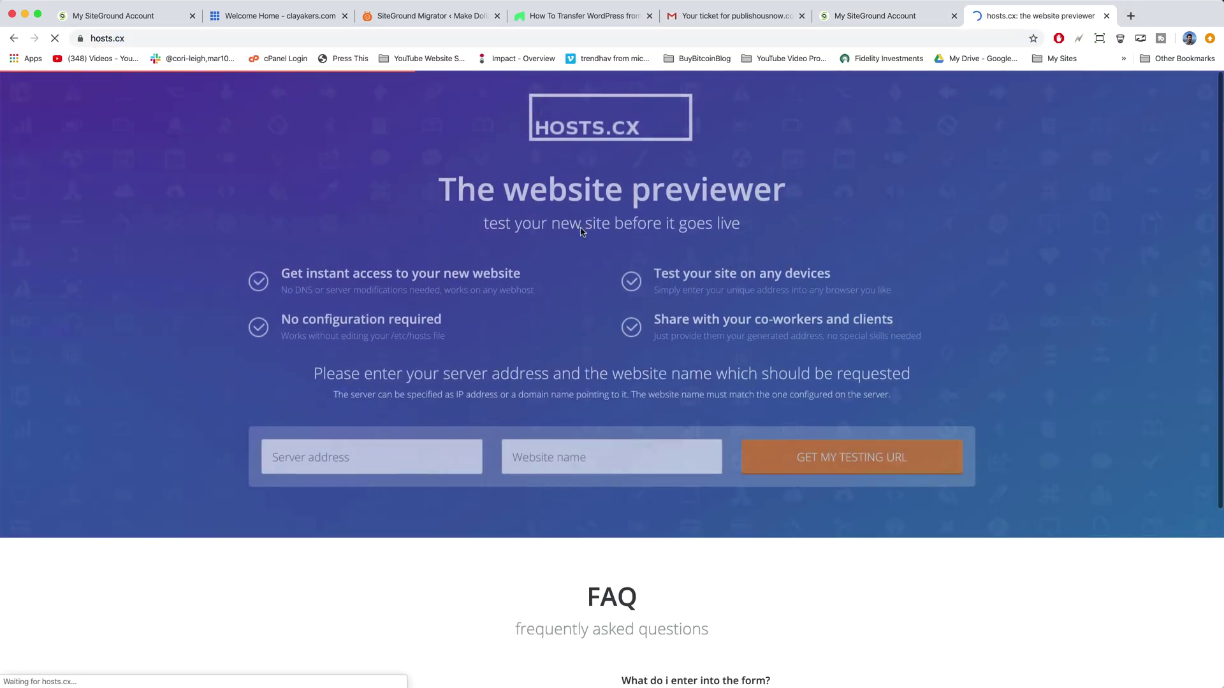
pyautogui.click(305, 465)
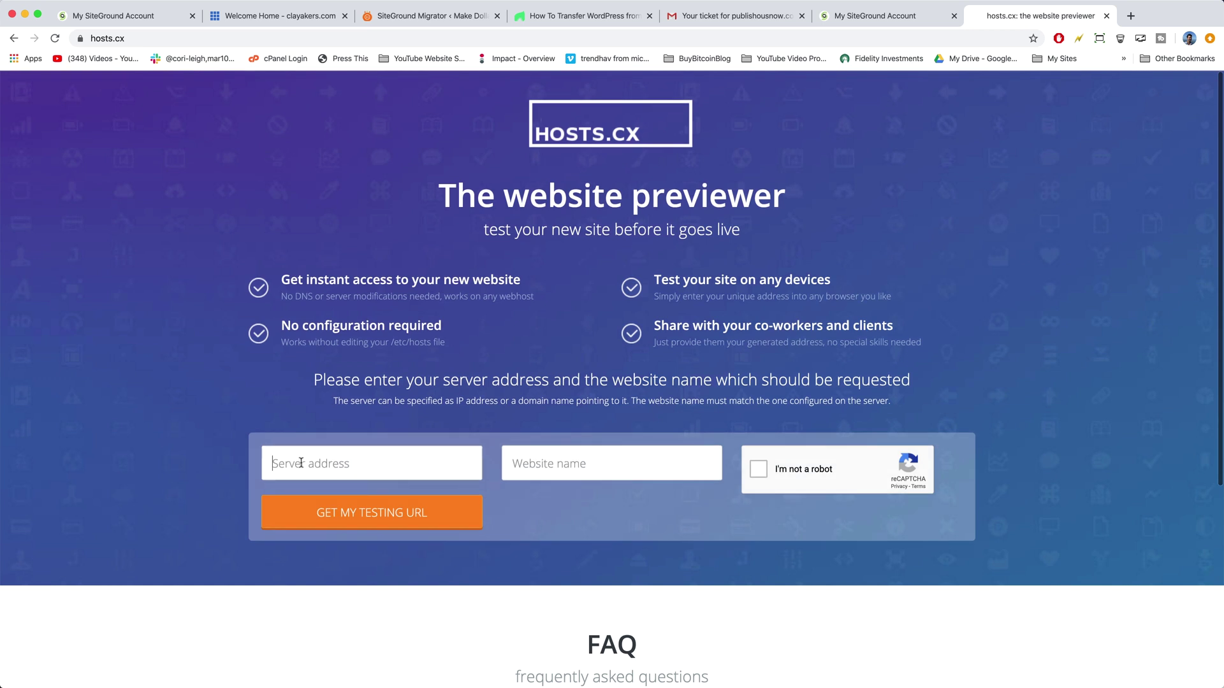
pyautogui.rightClick(302, 465)
pyautogui.click(319, 545)
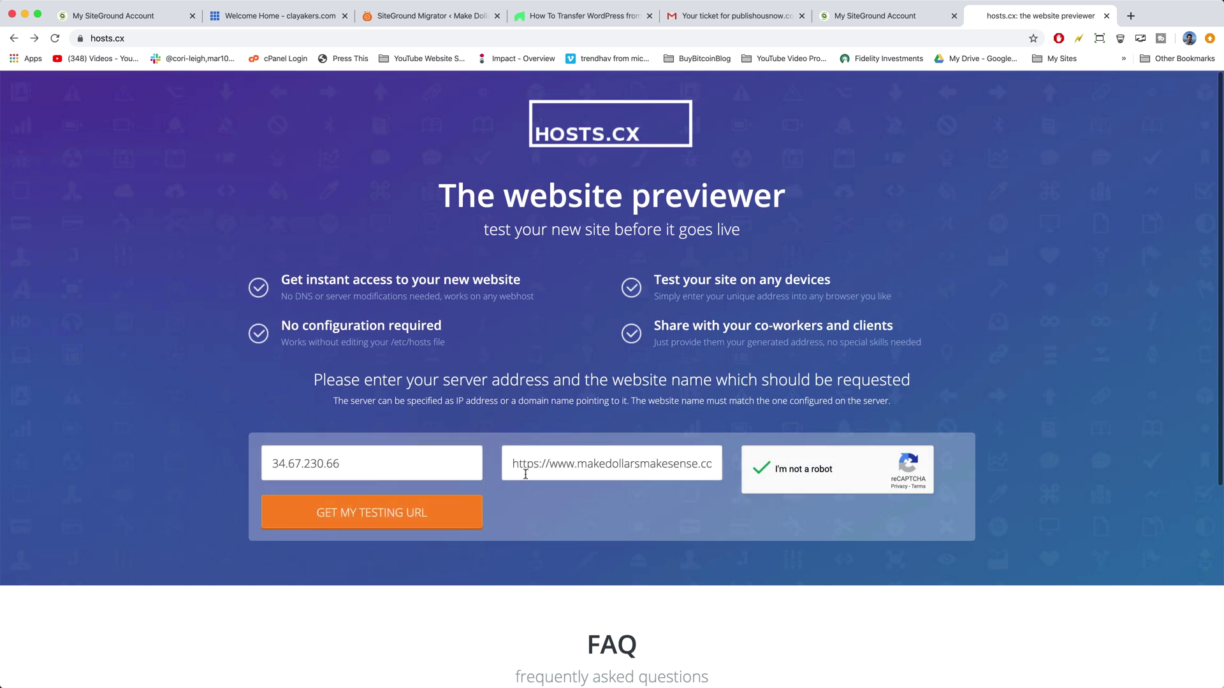
pyautogui.click(397, 520)
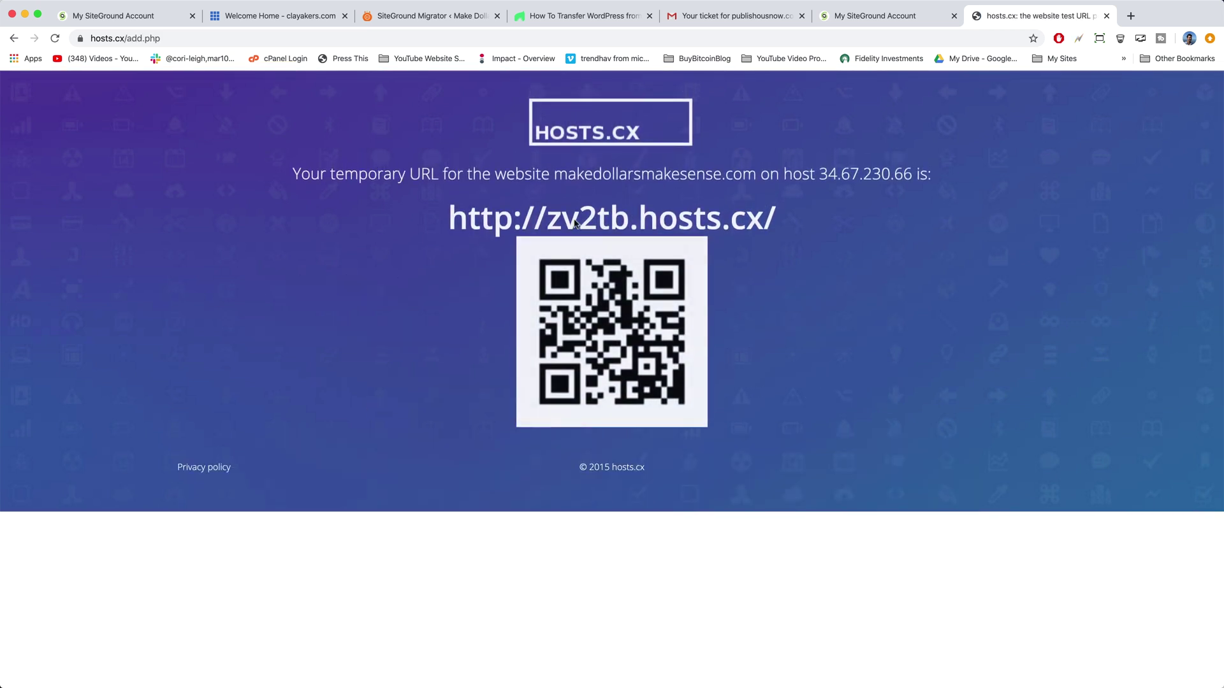
pyautogui.click(605, 219)
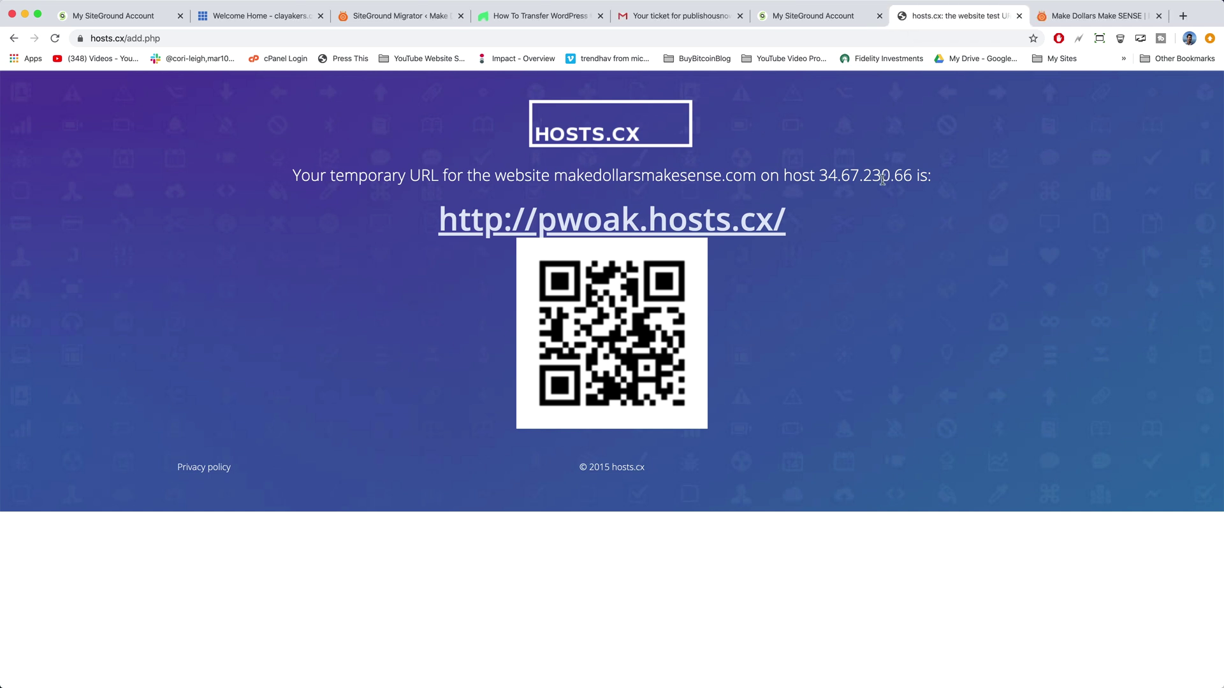
# Step: Close the hosts.cx and preview tabs and return to the Bluehost account page
pyautogui.click(1019, 16)
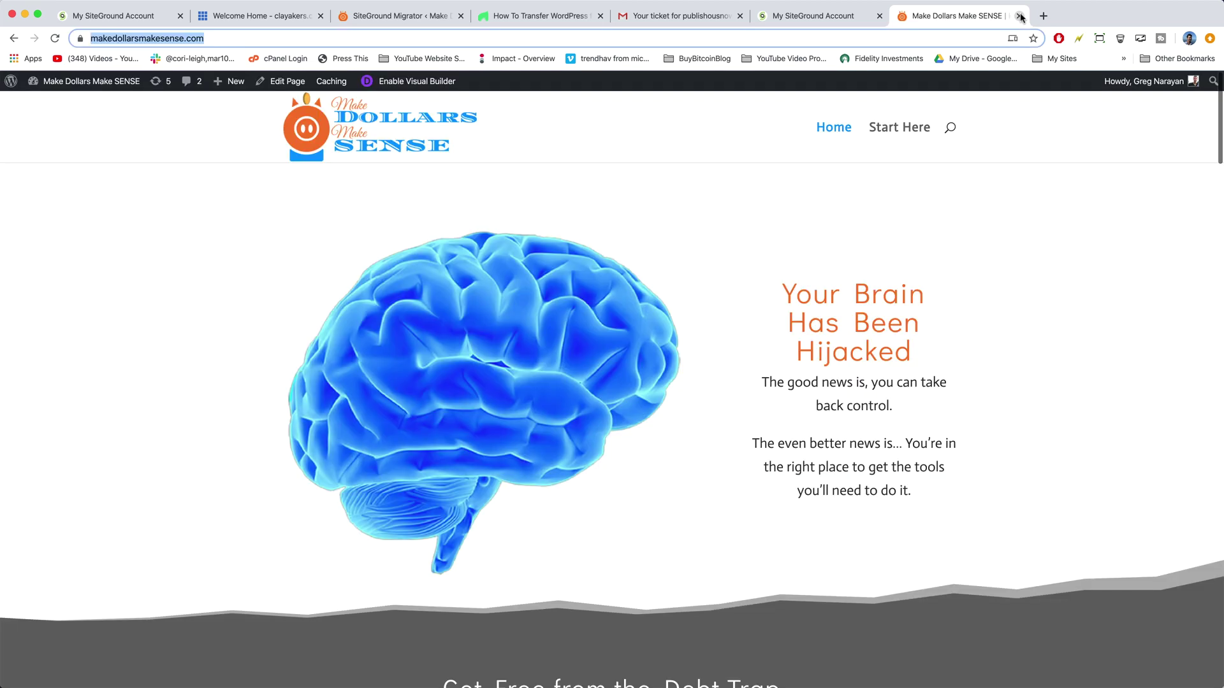
pyautogui.click(1019, 17)
pyautogui.scroll(8, 613, 306)
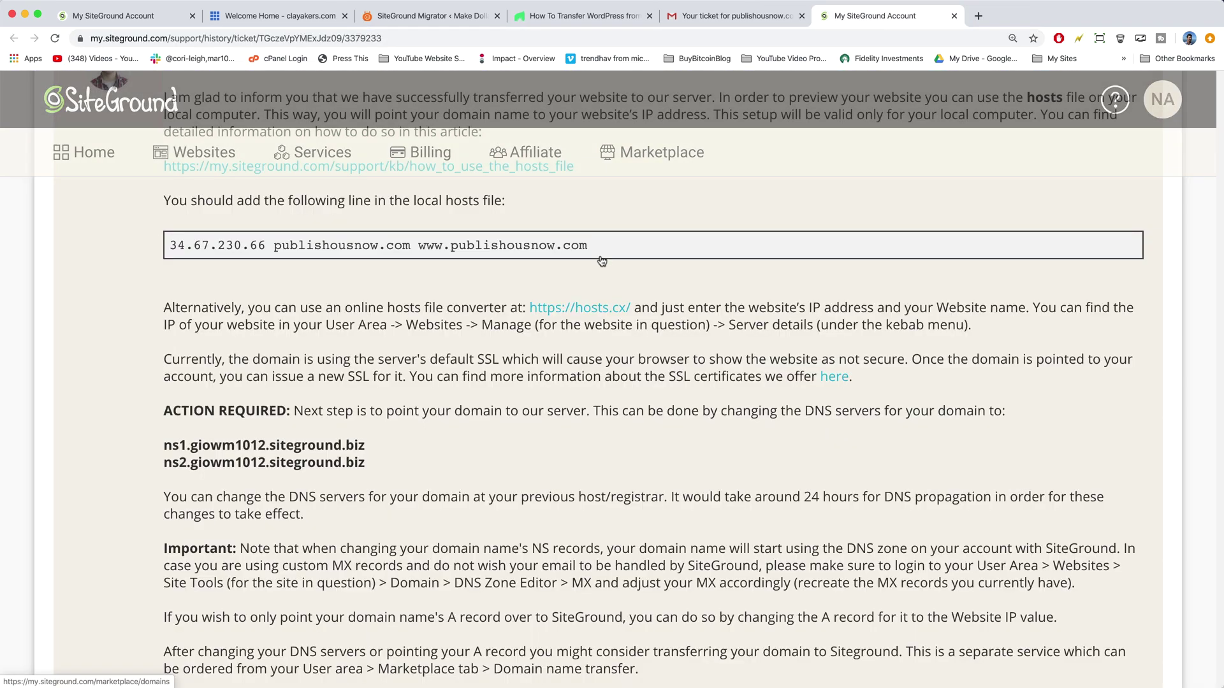
pyautogui.scroll(10, 613, 305)
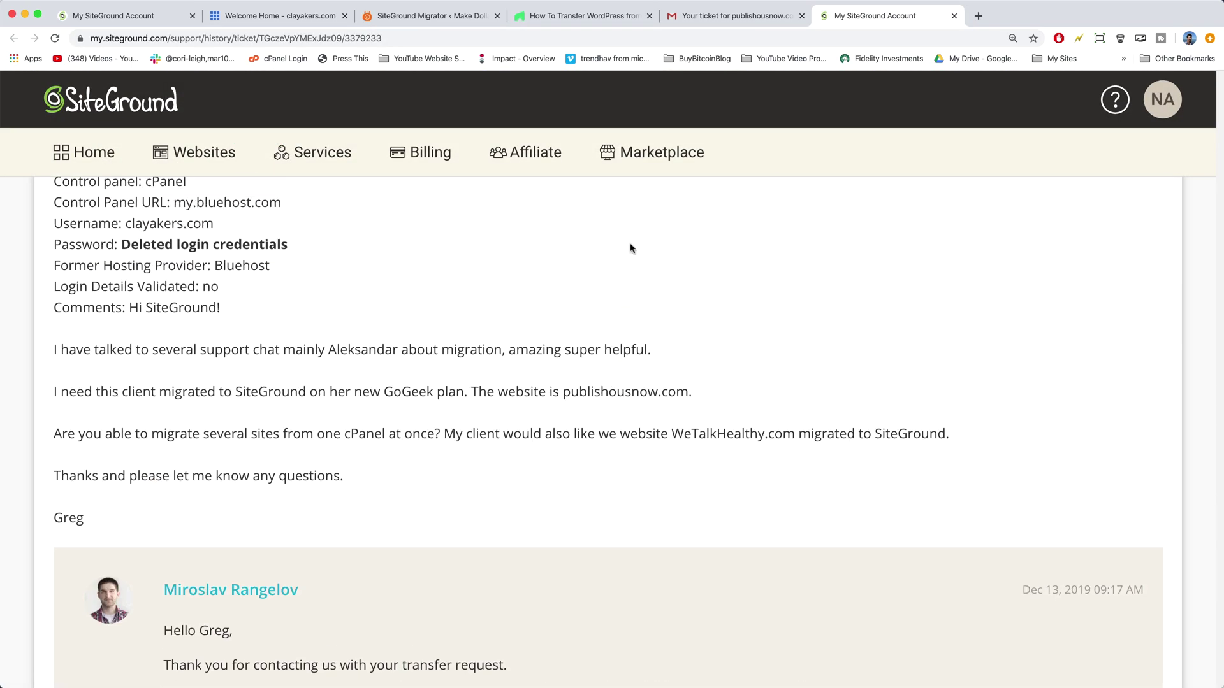
pyautogui.click(295, 20)
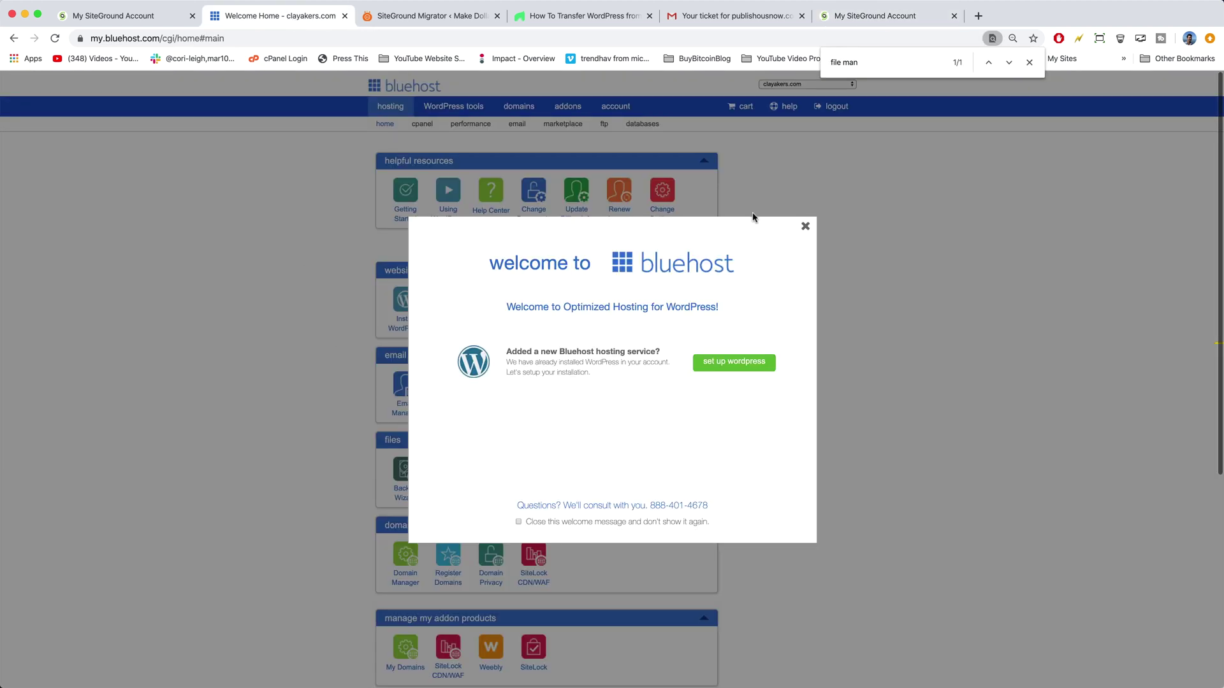
pyautogui.click(804, 226)
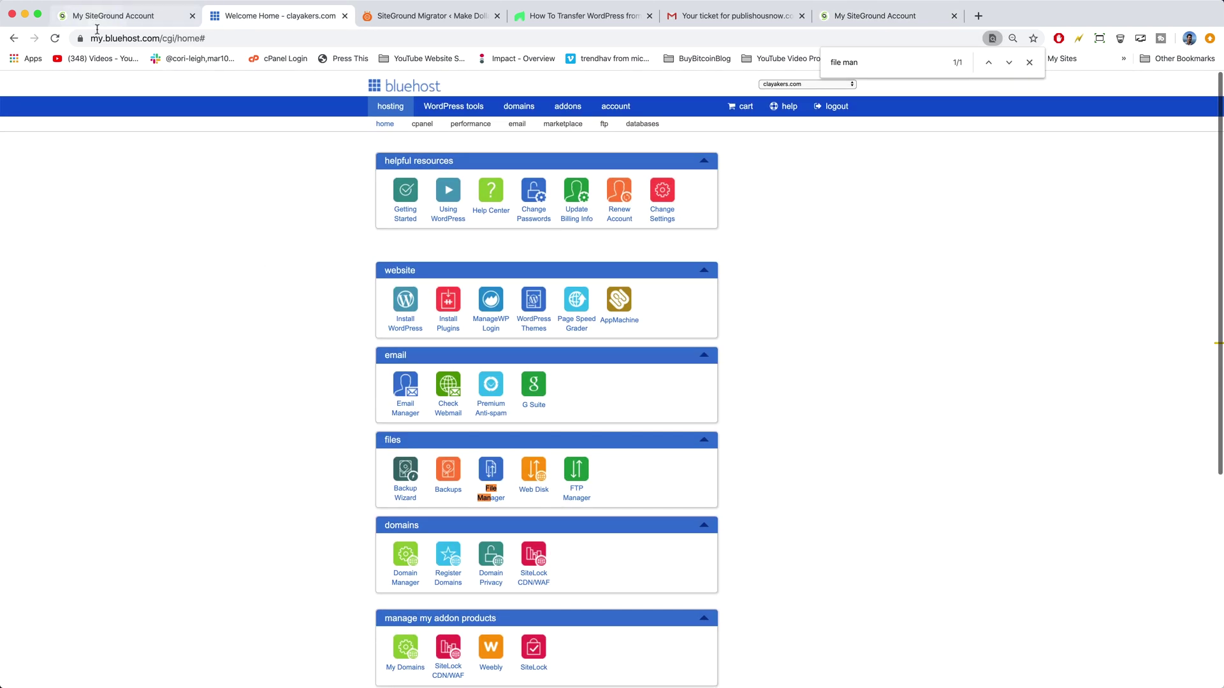
pyautogui.moveTo(158, 38); pyautogui.dragTo(91, 43)
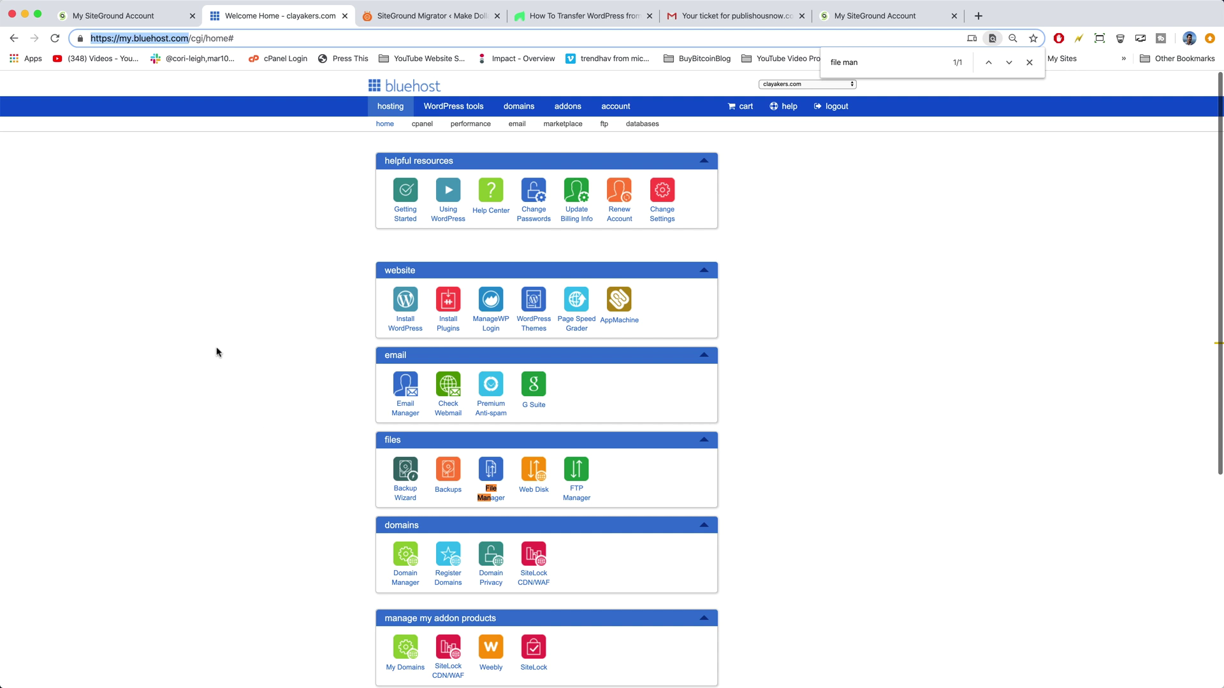
pyautogui.click(268, 380)
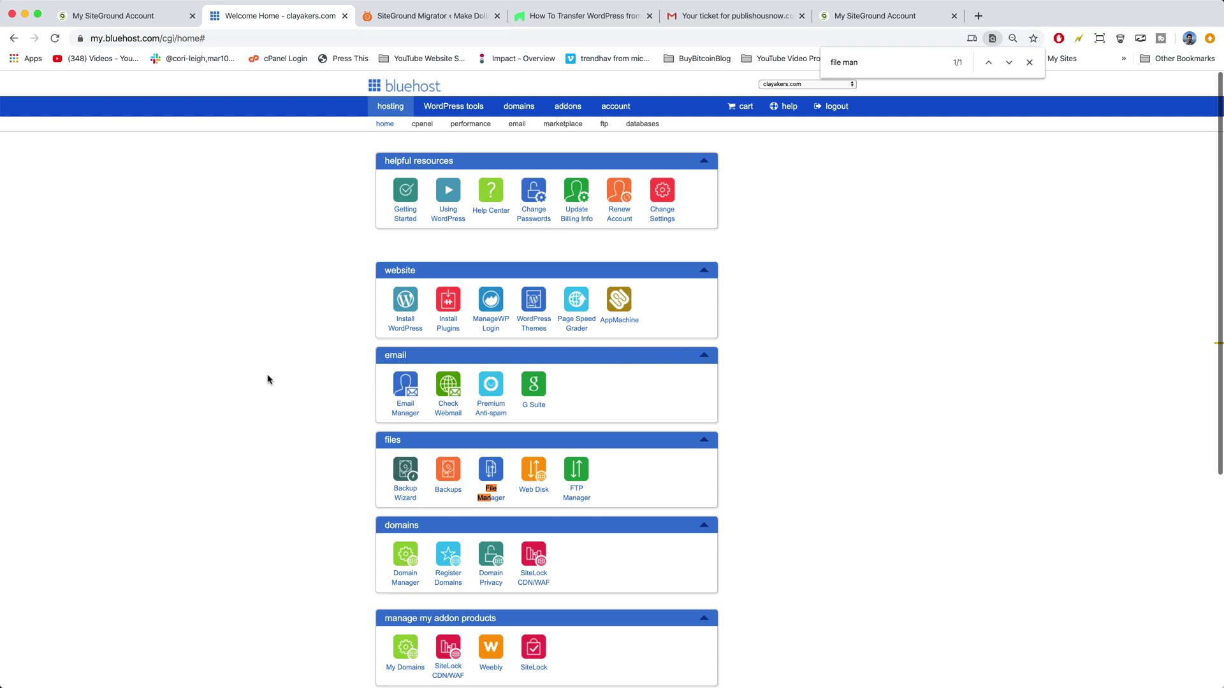
# Step: Choose custom nameservers for makedollarsmakesense.com in Bluehost, then go back to SiteGround
pyautogui.click(523, 109)
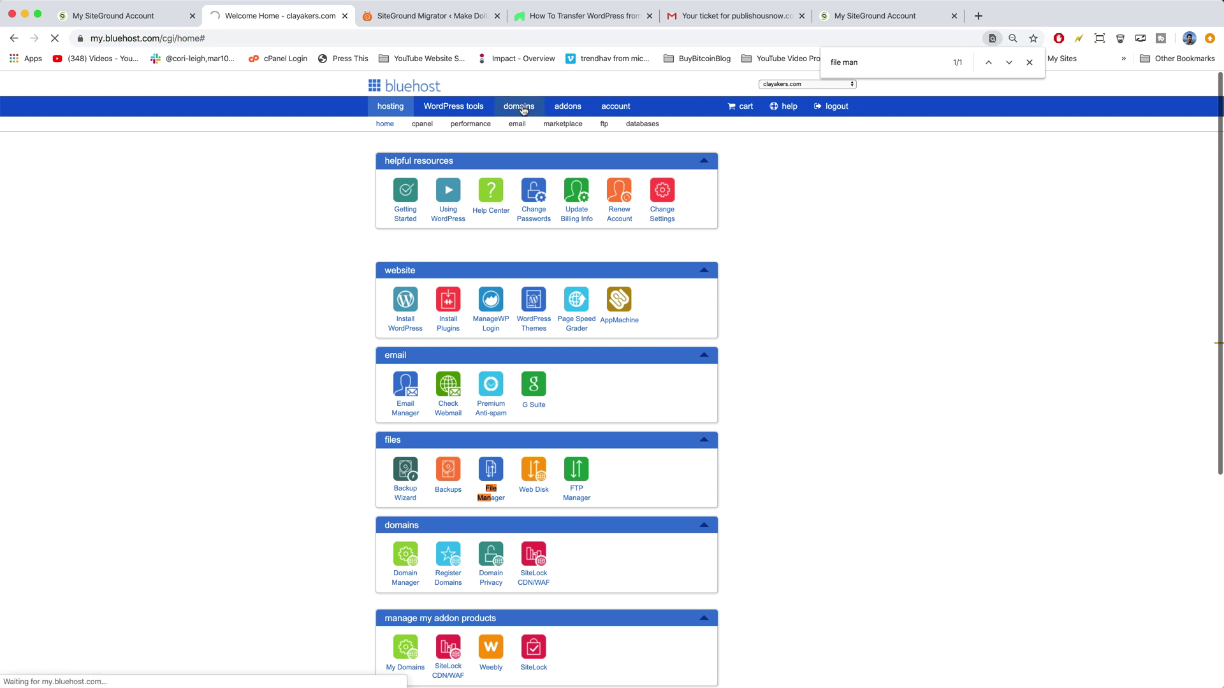
pyautogui.scroll(-1, 276, 251)
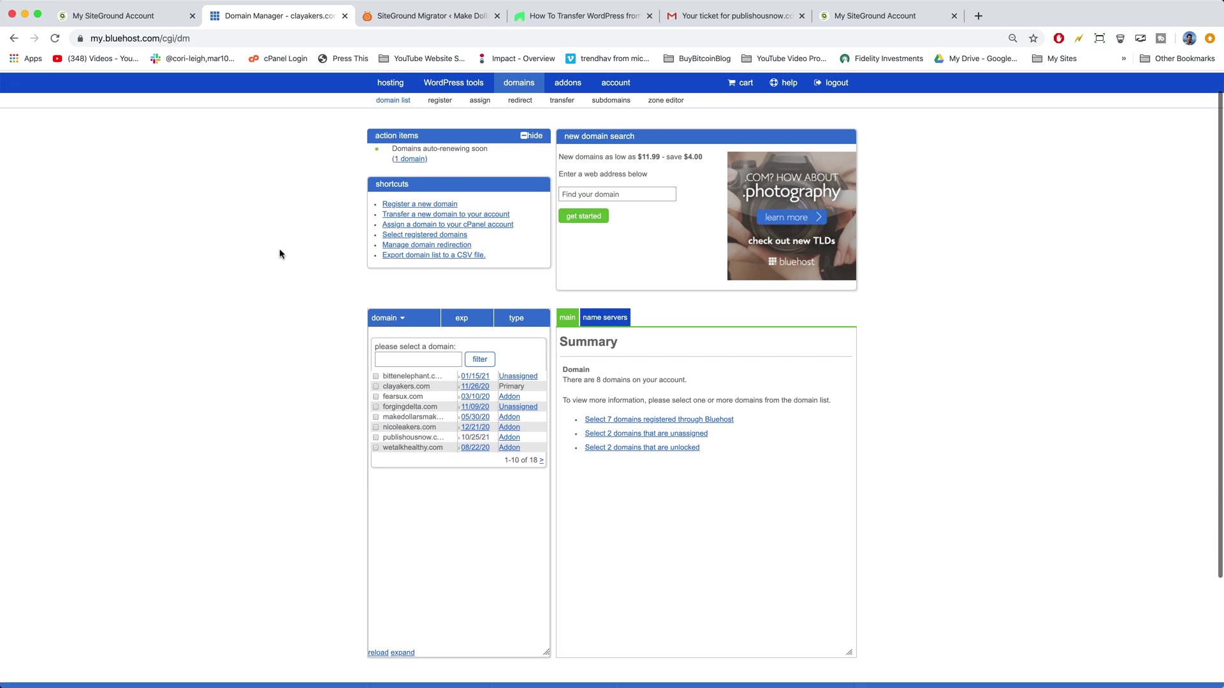
pyautogui.click(395, 418)
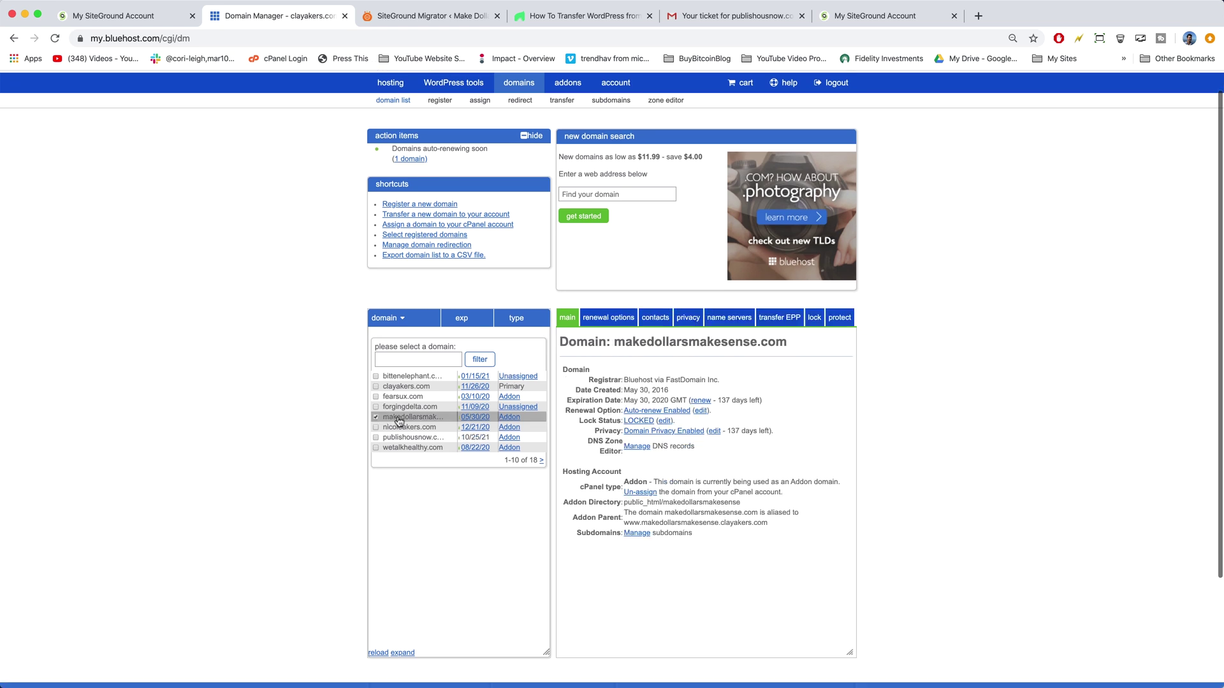
pyautogui.click(735, 324)
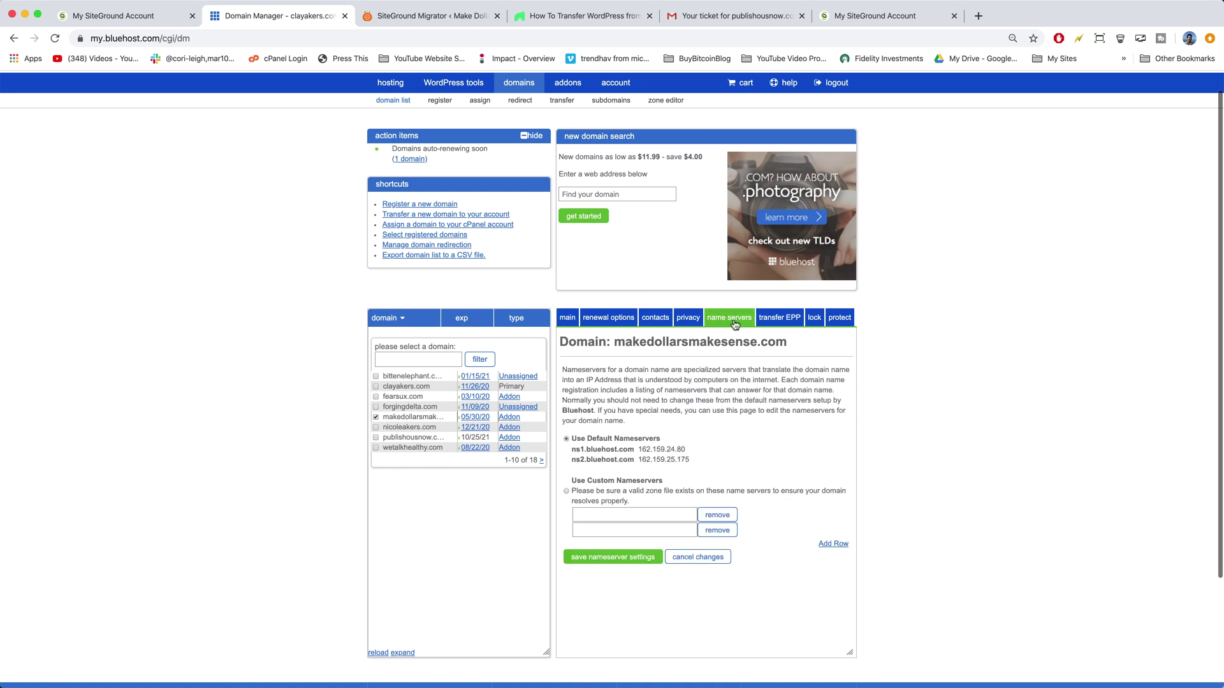
pyautogui.scroll(-1, 734, 325)
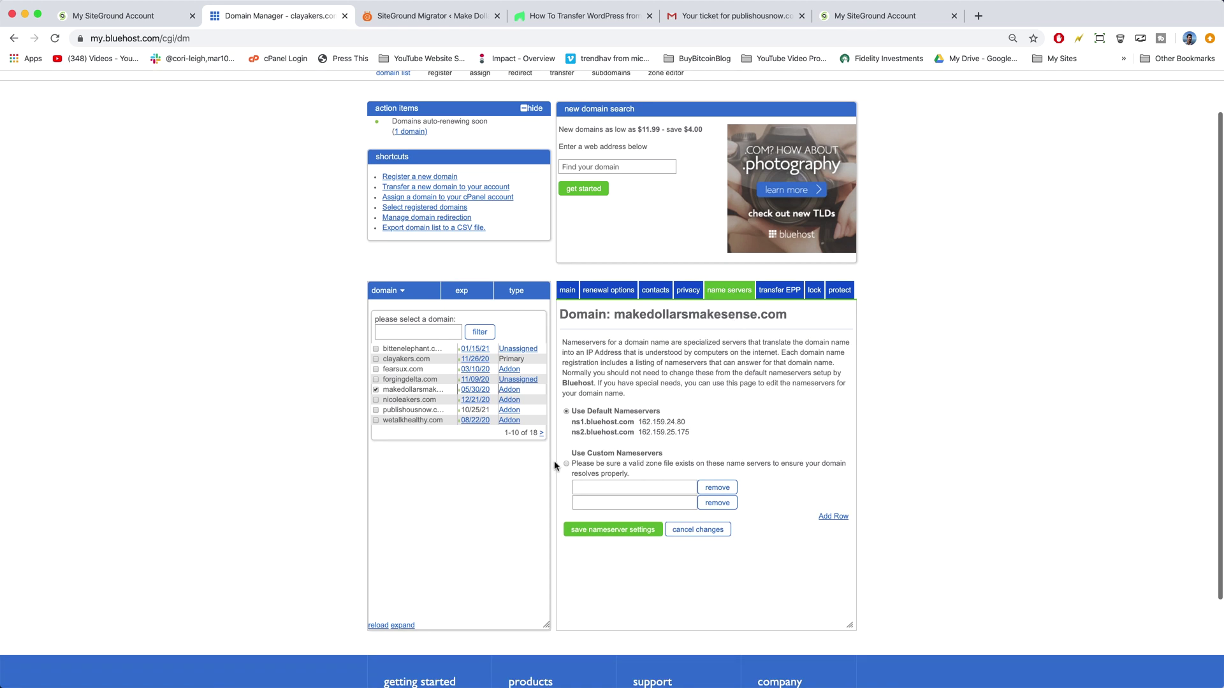
pyautogui.click(600, 489)
pyautogui.click(595, 504)
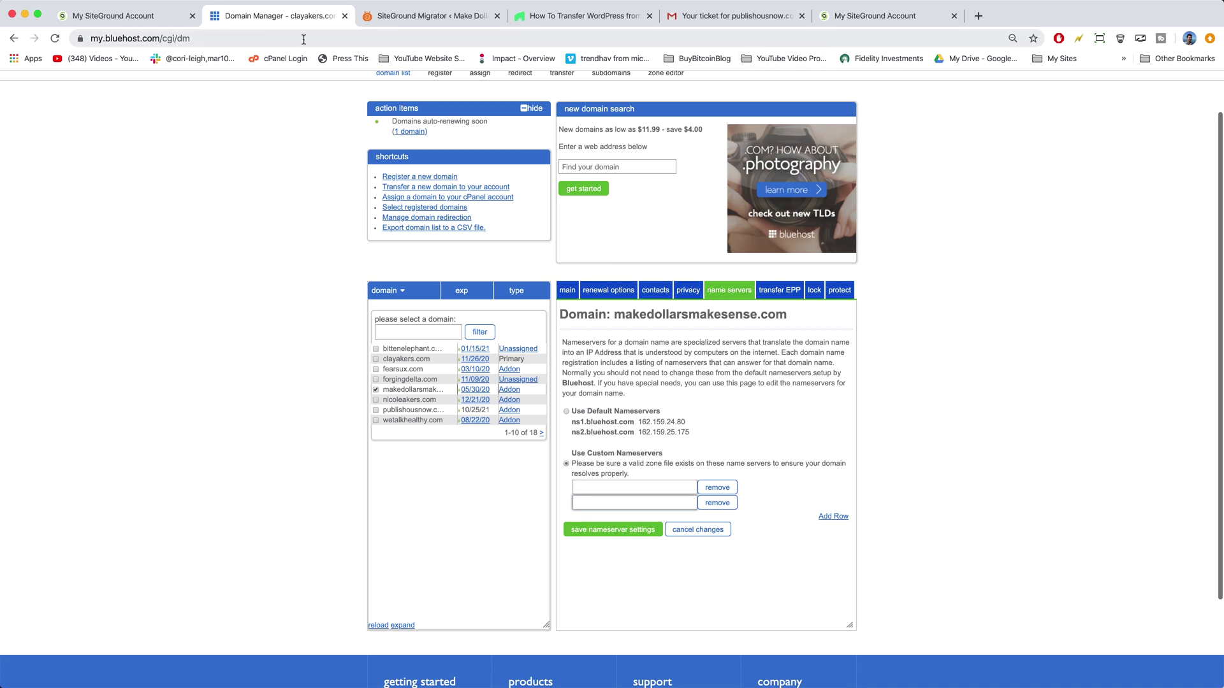
pyautogui.click(136, 19)
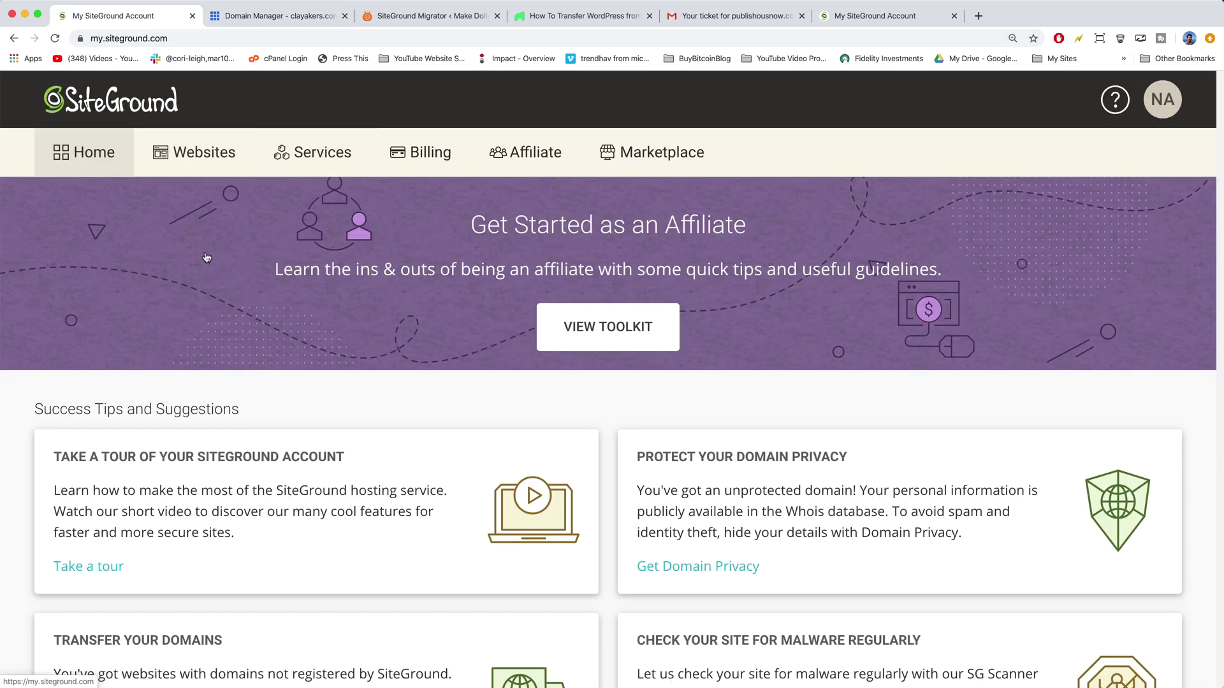
# Step: Copy ns1.giowm1012.siteground.biz from publishousnow.com's settings under Services > Domains
pyautogui.click(312, 156)
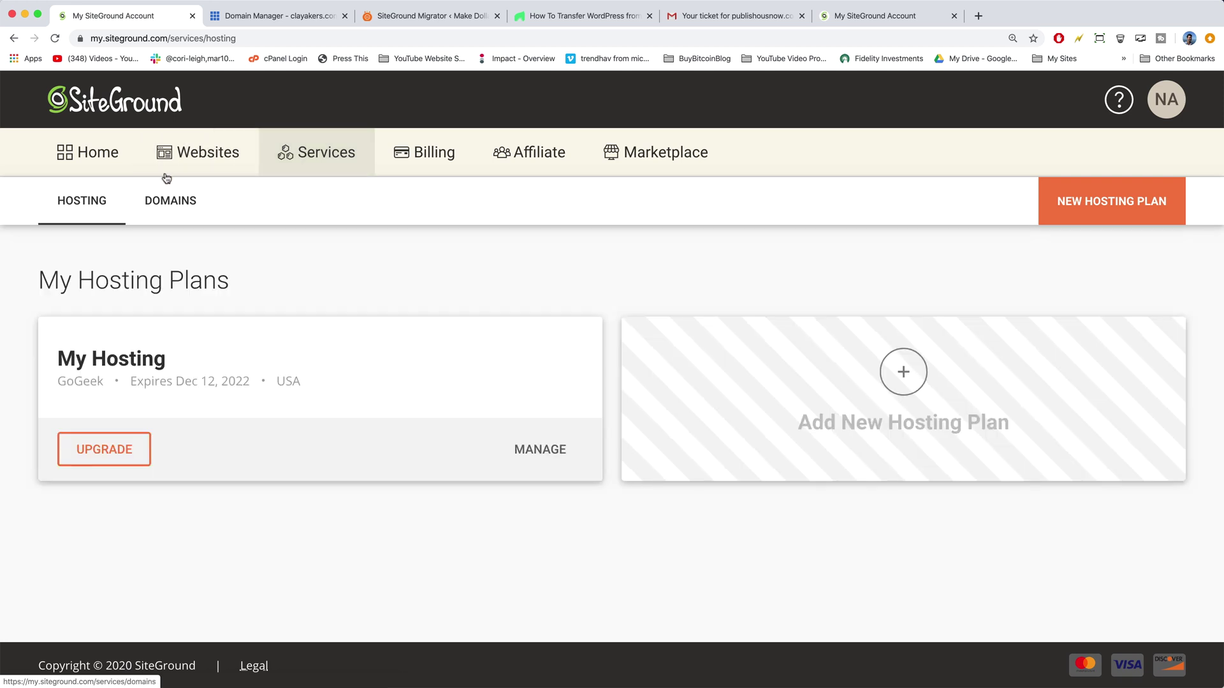
pyautogui.click(170, 202)
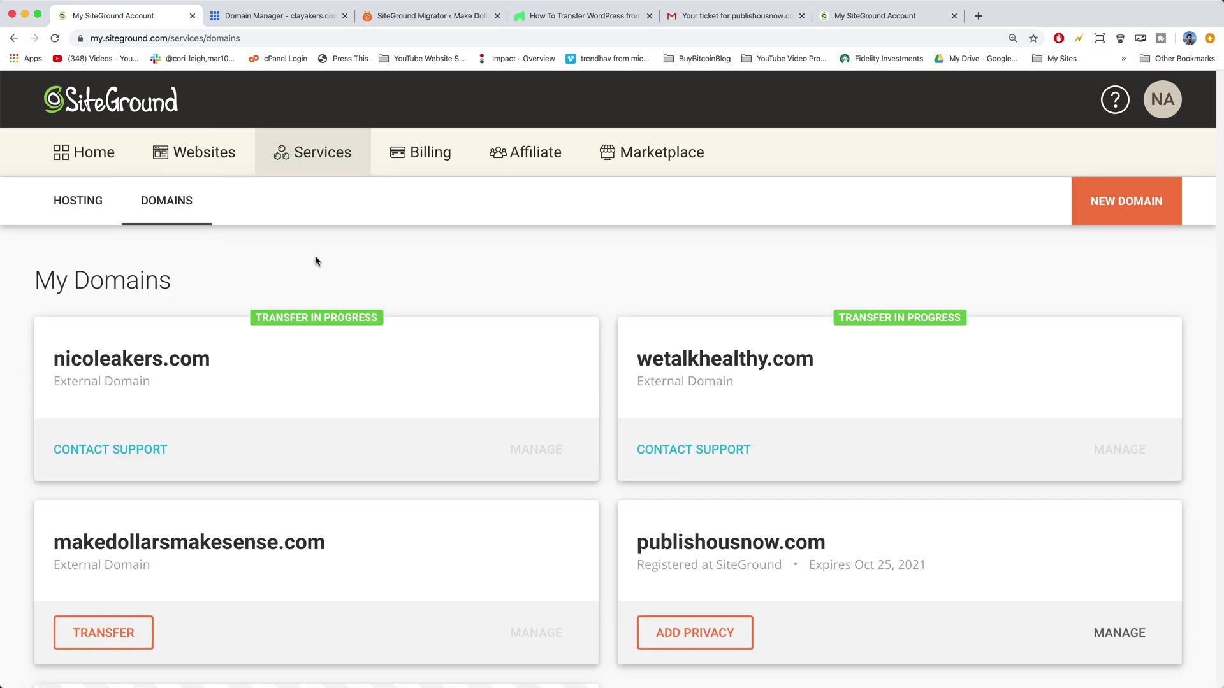
pyautogui.scroll(-3, 669, 210)
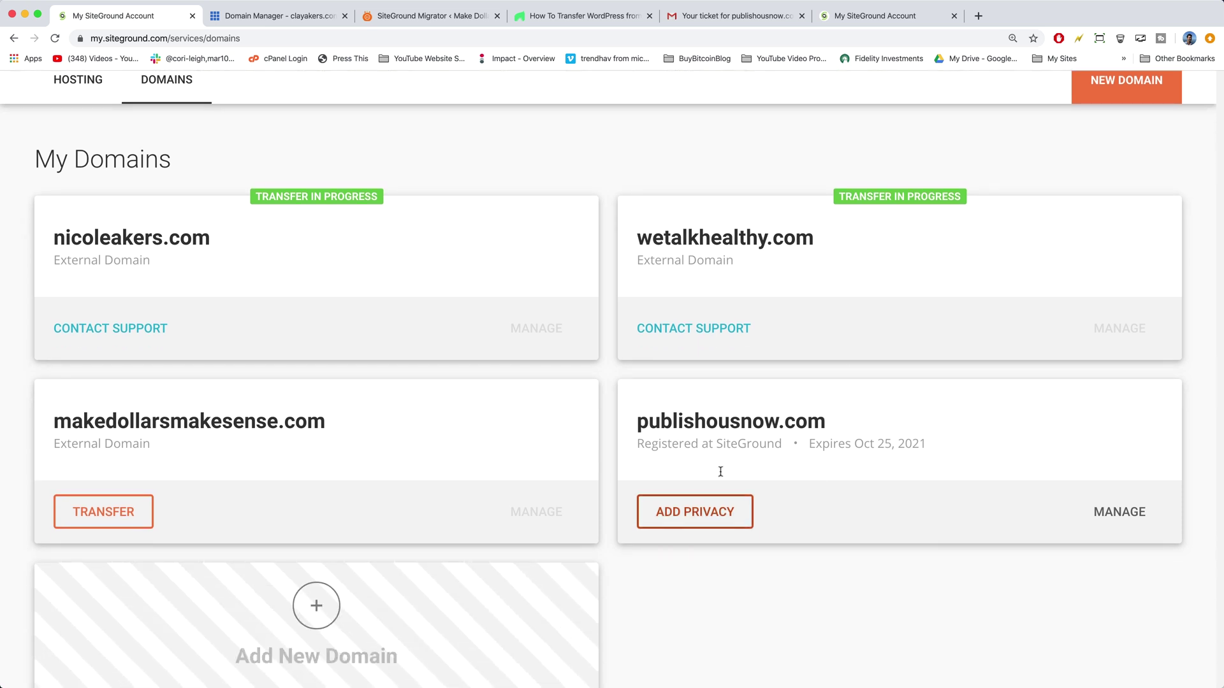
pyautogui.click(1126, 520)
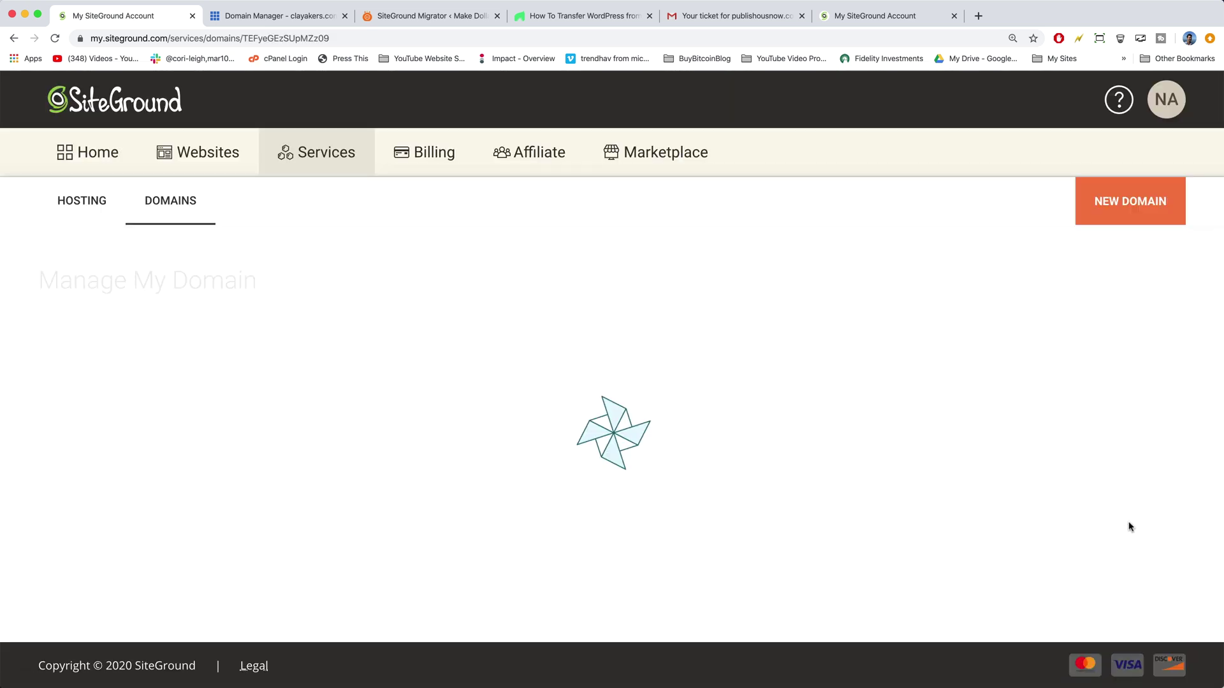
pyautogui.scroll(-5, 1030, 404)
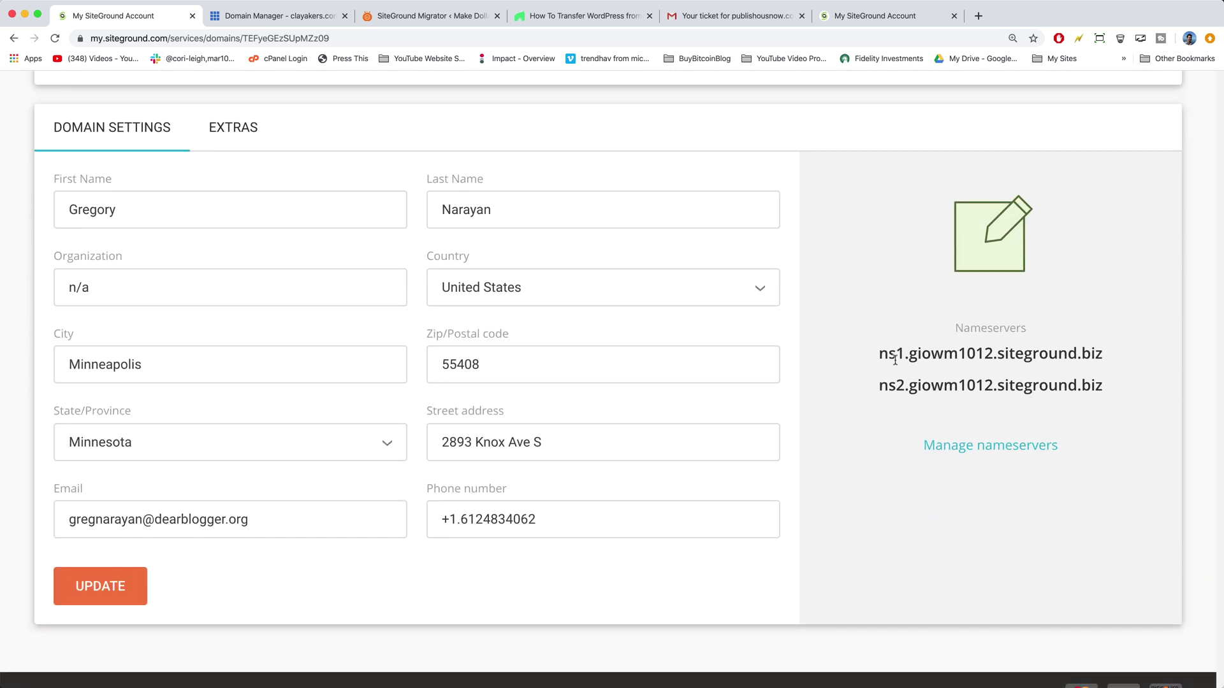
pyautogui.moveTo(877, 355); pyautogui.dragTo(1099, 343)
pyautogui.rightClick(1088, 348)
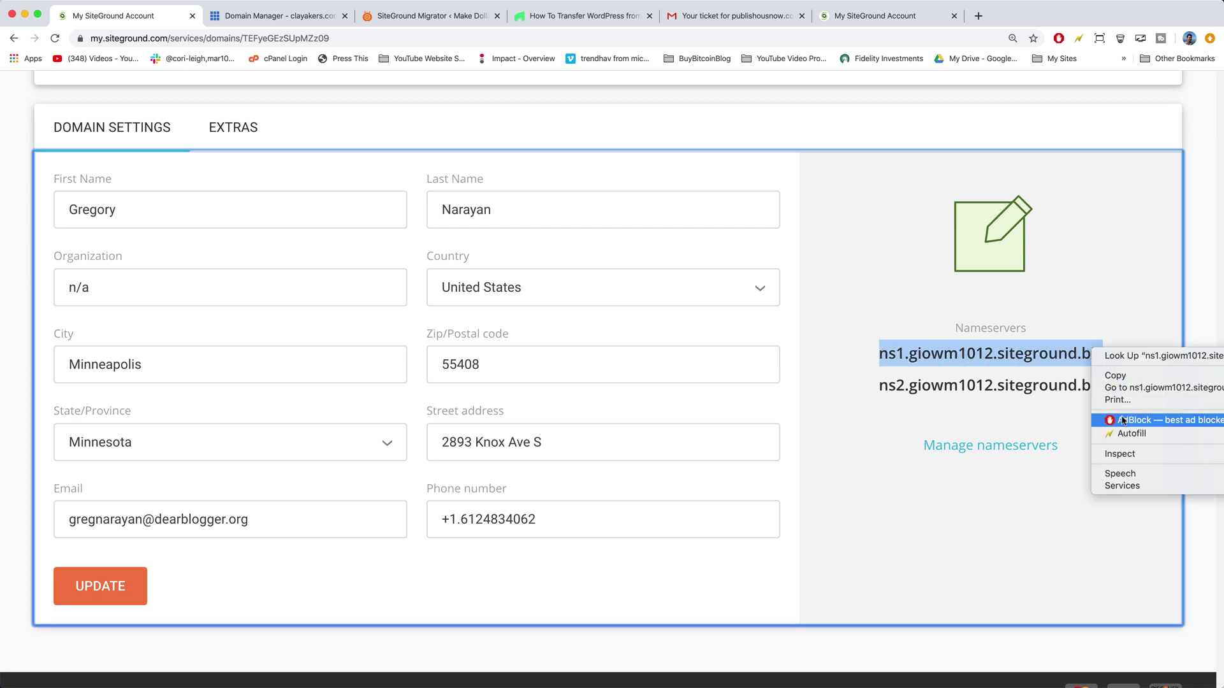
pyautogui.click(1115, 376)
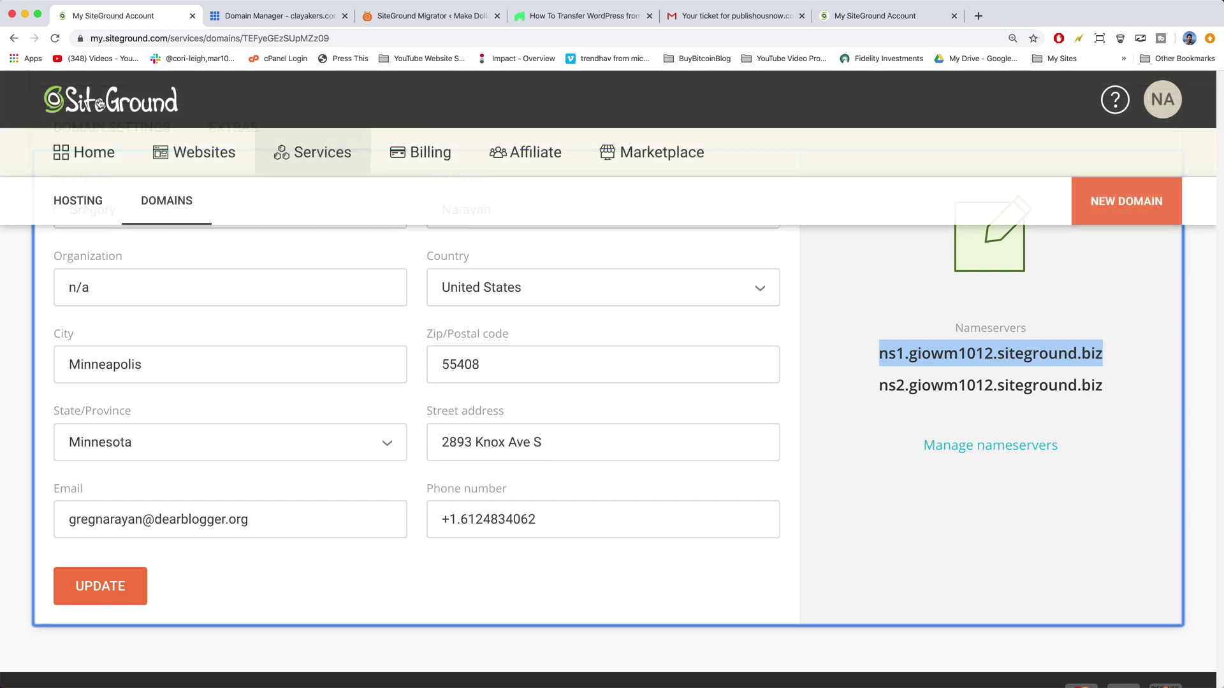
# Step: Paste ns1.giowm1012.siteground.biz into Bluehost's first custom nameserver field
pyautogui.click(290, 19)
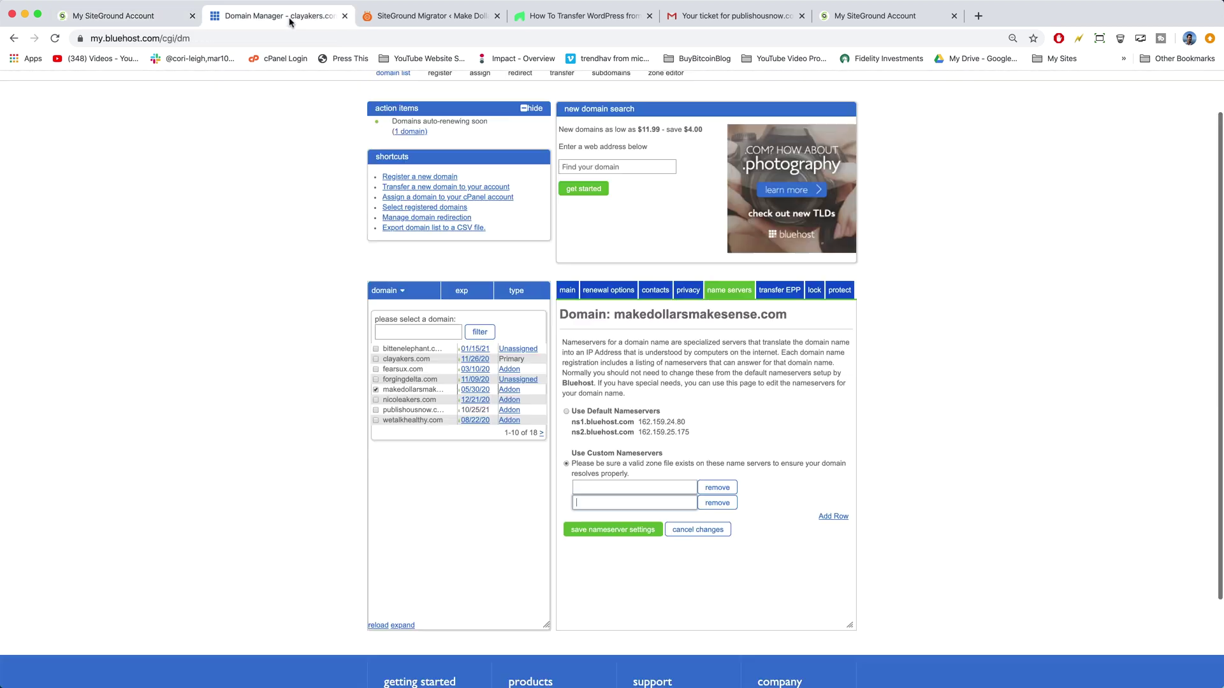
pyautogui.click(598, 484)
pyautogui.rightClick(599, 483)
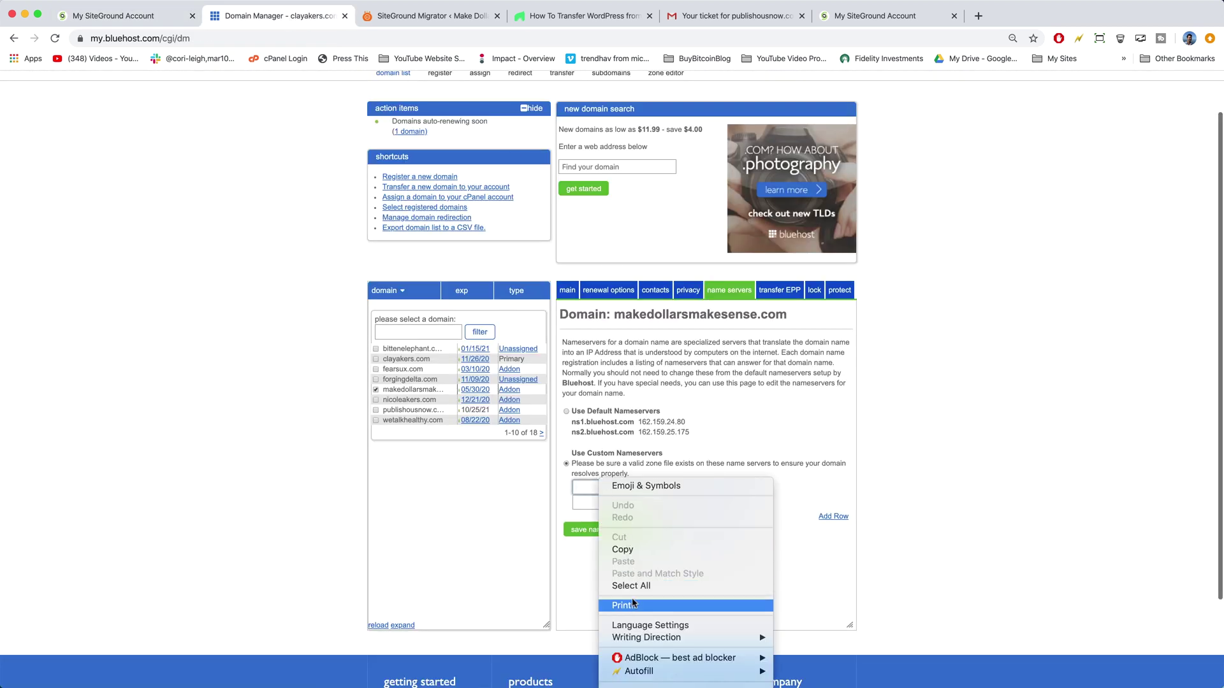
pyautogui.click(580, 492)
pyautogui.rightClick(580, 487)
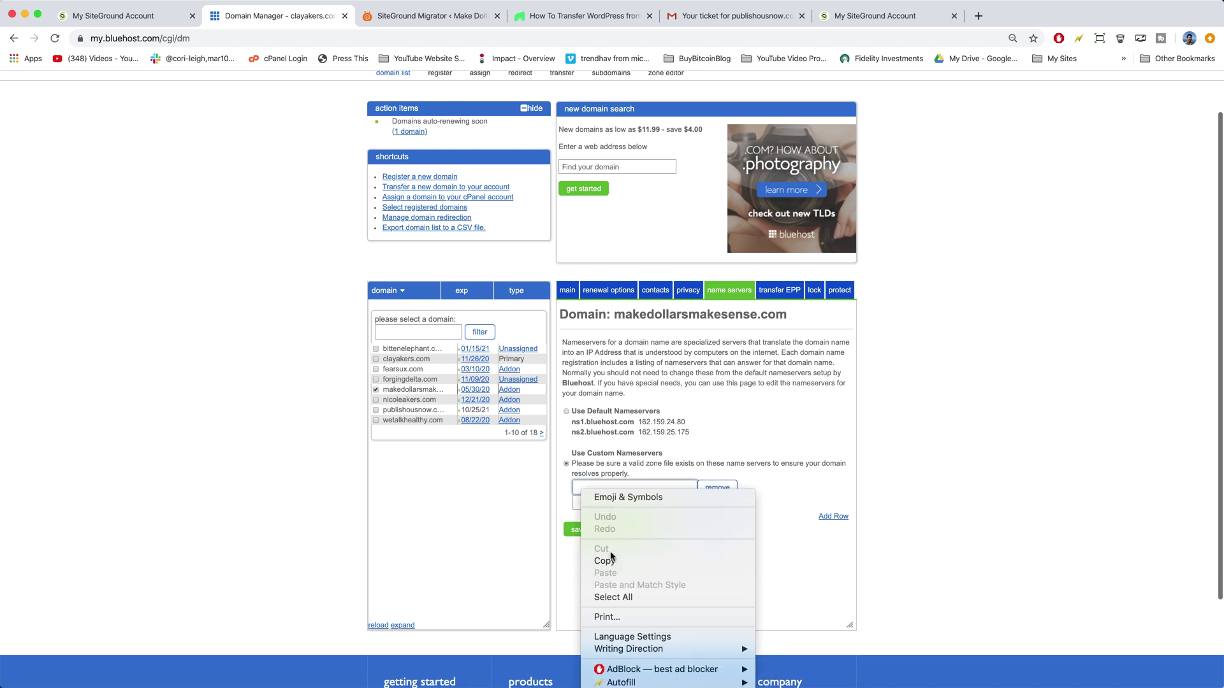
pyautogui.click(581, 487)
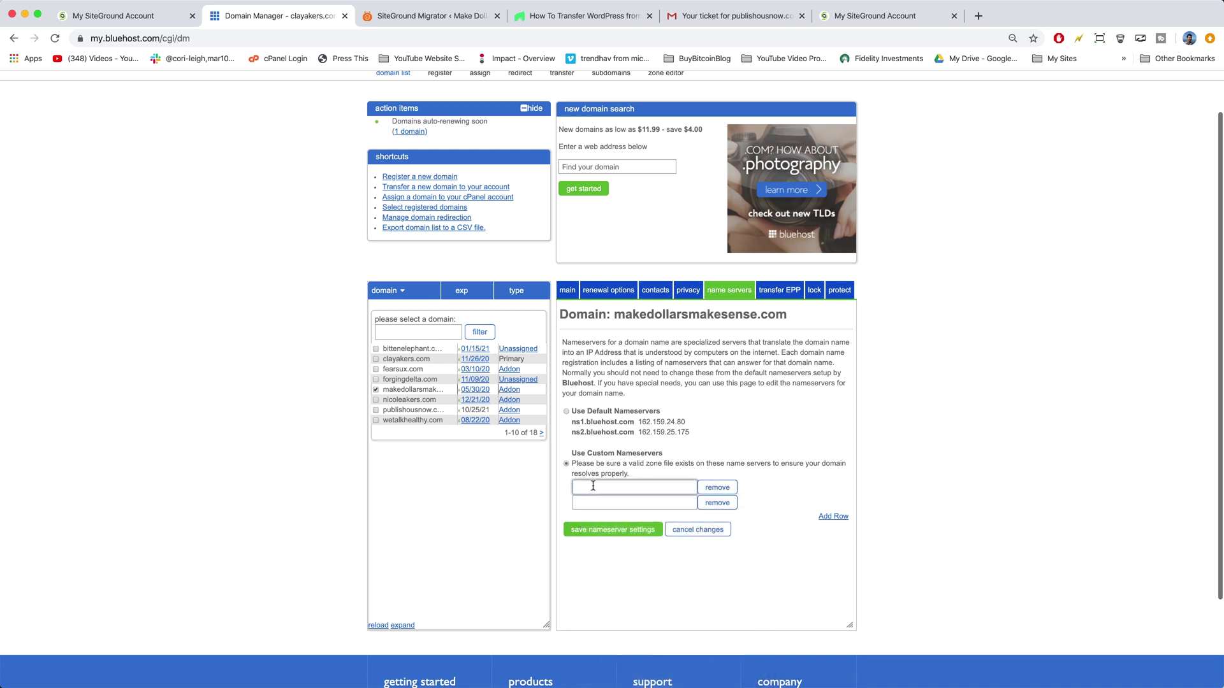
pyautogui.rightClick(593, 484)
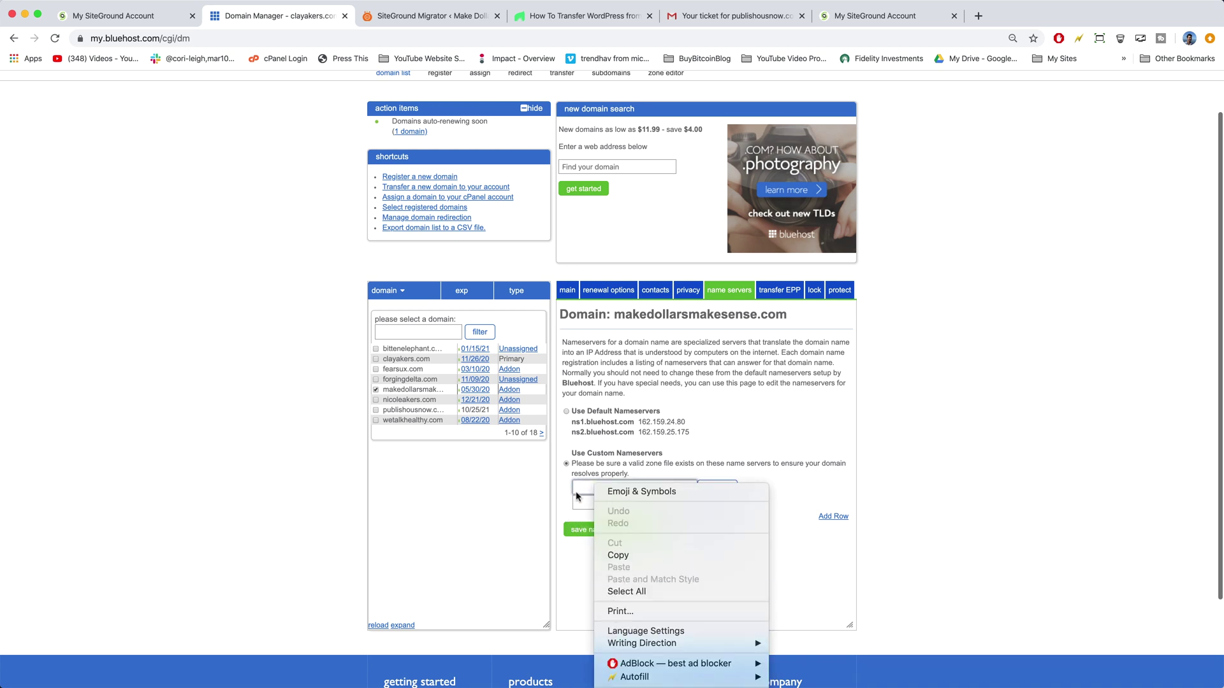
pyautogui.click(584, 484)
pyautogui.rightClick(599, 488)
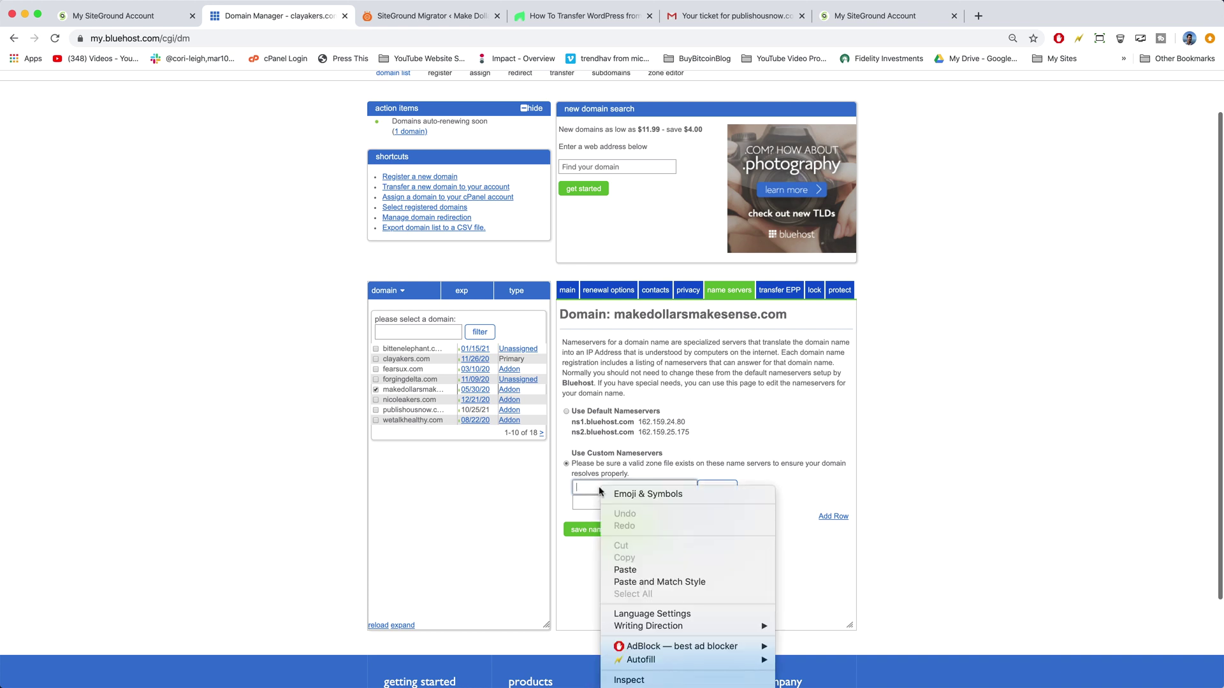
pyautogui.click(129, 18)
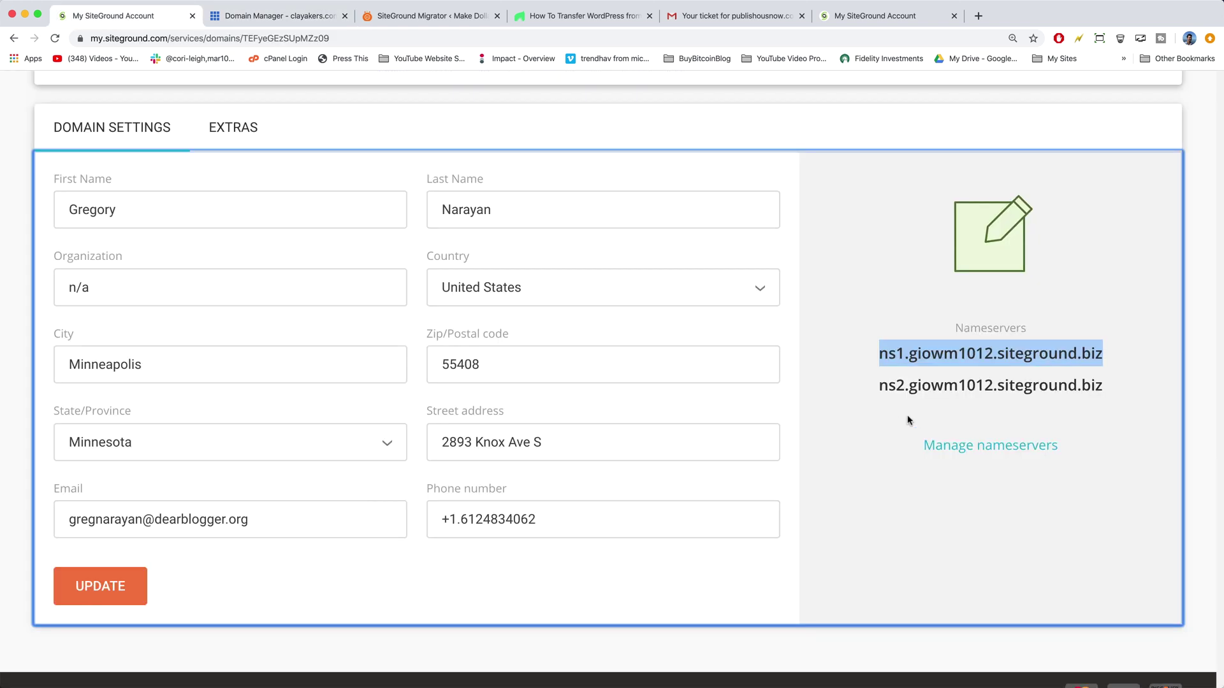
# Step: Copy ns2.giowm1012.siteground.biz into the second nameserver field and save the settings
pyautogui.moveTo(882, 399); pyautogui.dragTo(1104, 388)
pyautogui.rightClick(1027, 389)
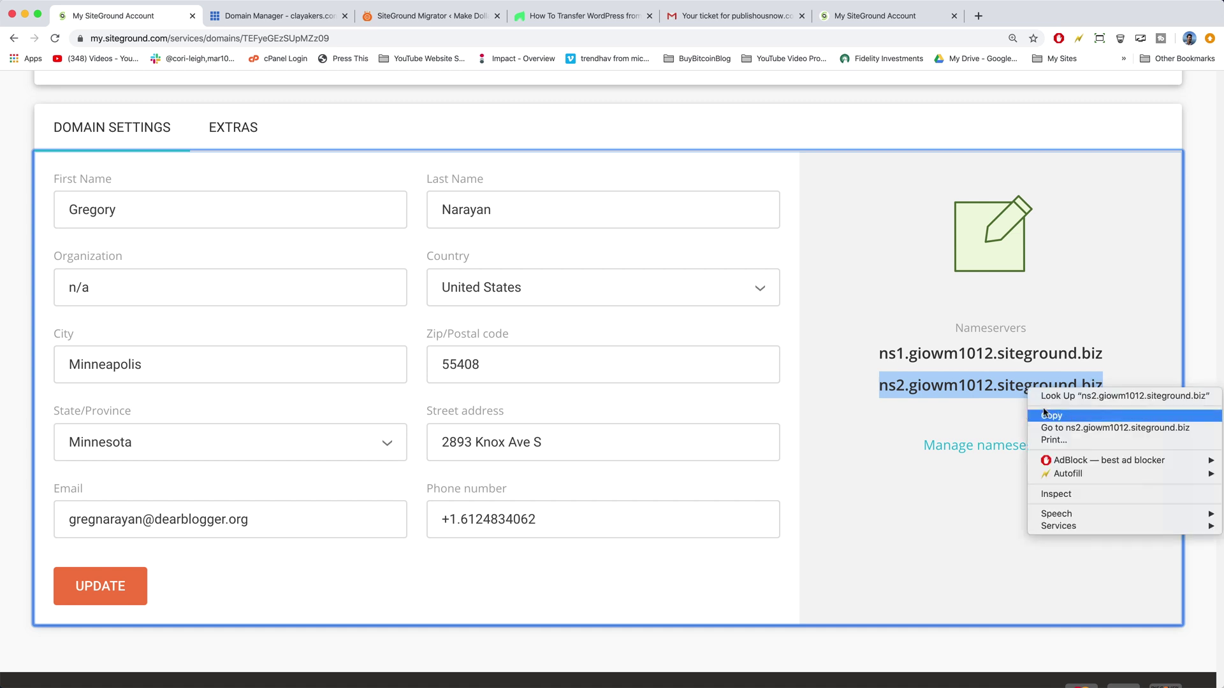
pyautogui.click(1050, 417)
pyautogui.hotkey('ctrl', 'Tab')
pyautogui.rightClick(599, 507)
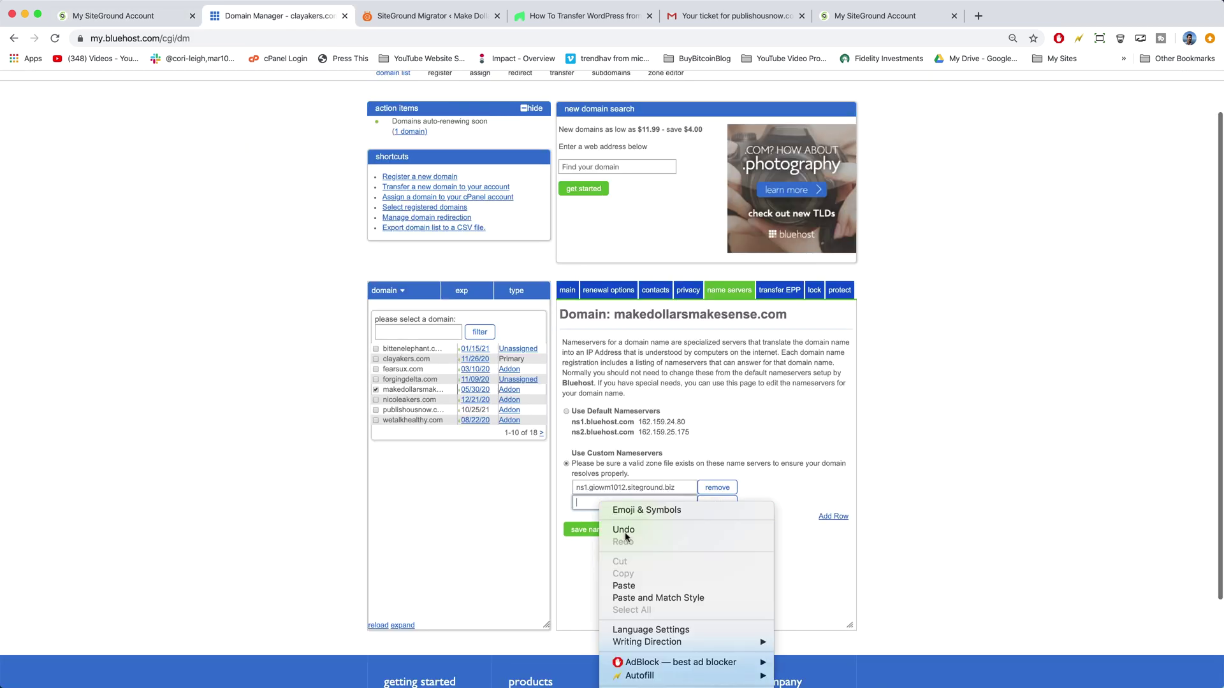
pyautogui.click(627, 581)
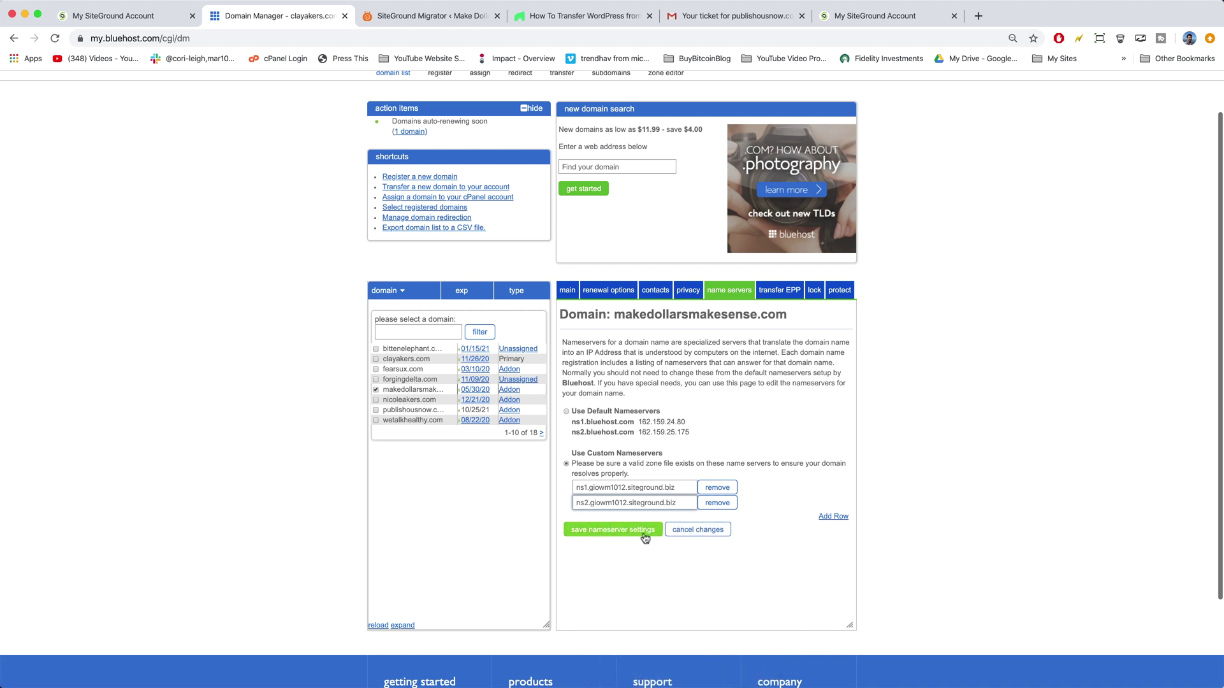
pyautogui.click(679, 611)
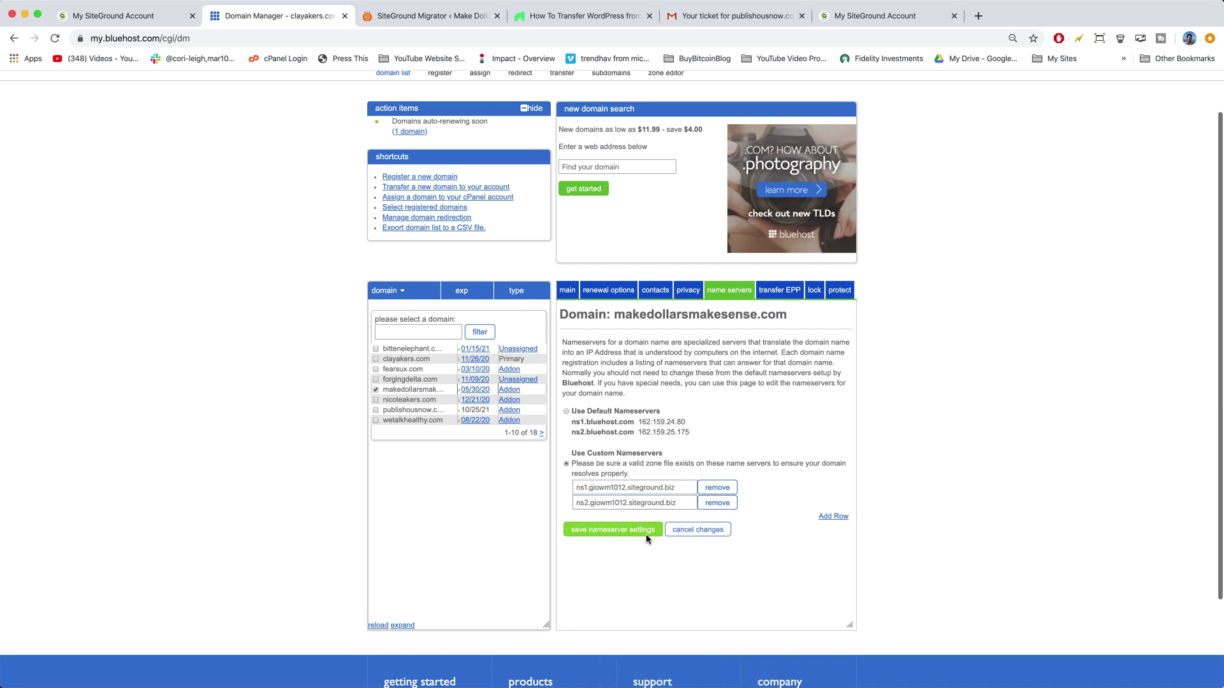